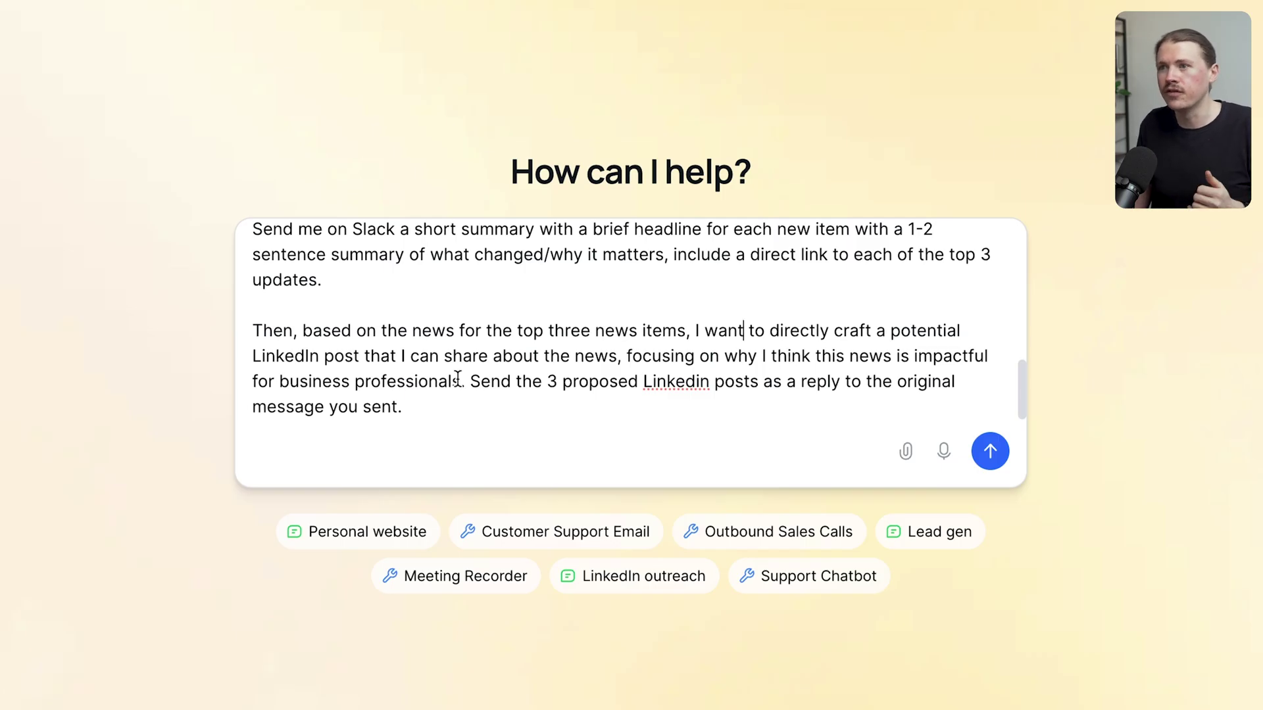
Submit the prompt for the Perplexity AI news and LinkedIn post agent, and follow the reply's link to build the agent
drag(542, 381, 859, 381)
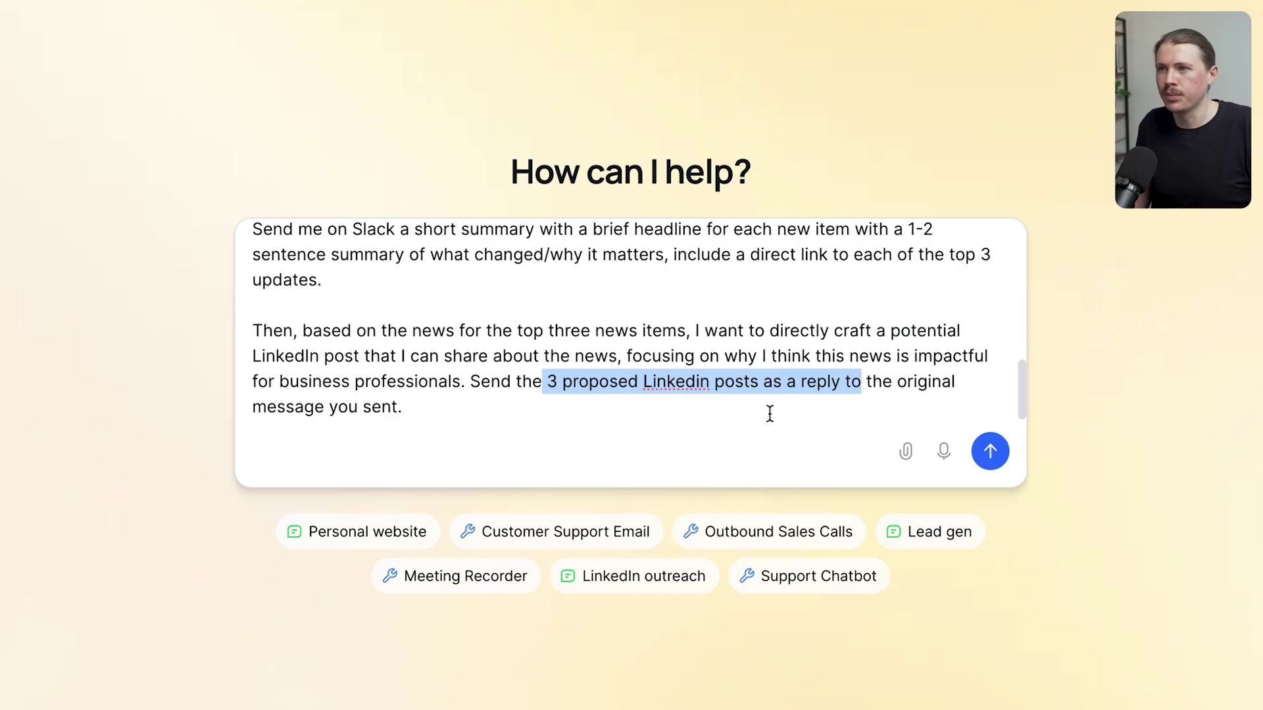
click(706, 418)
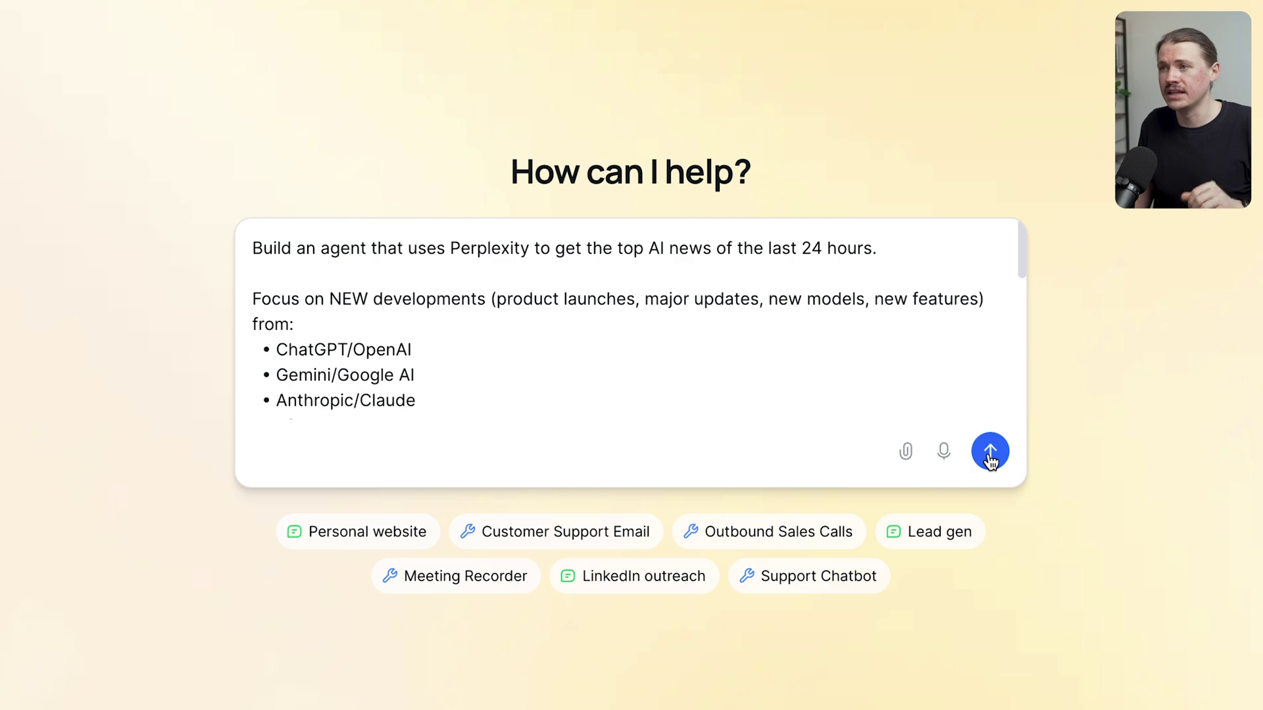
scroll(990, 459, down, 5)
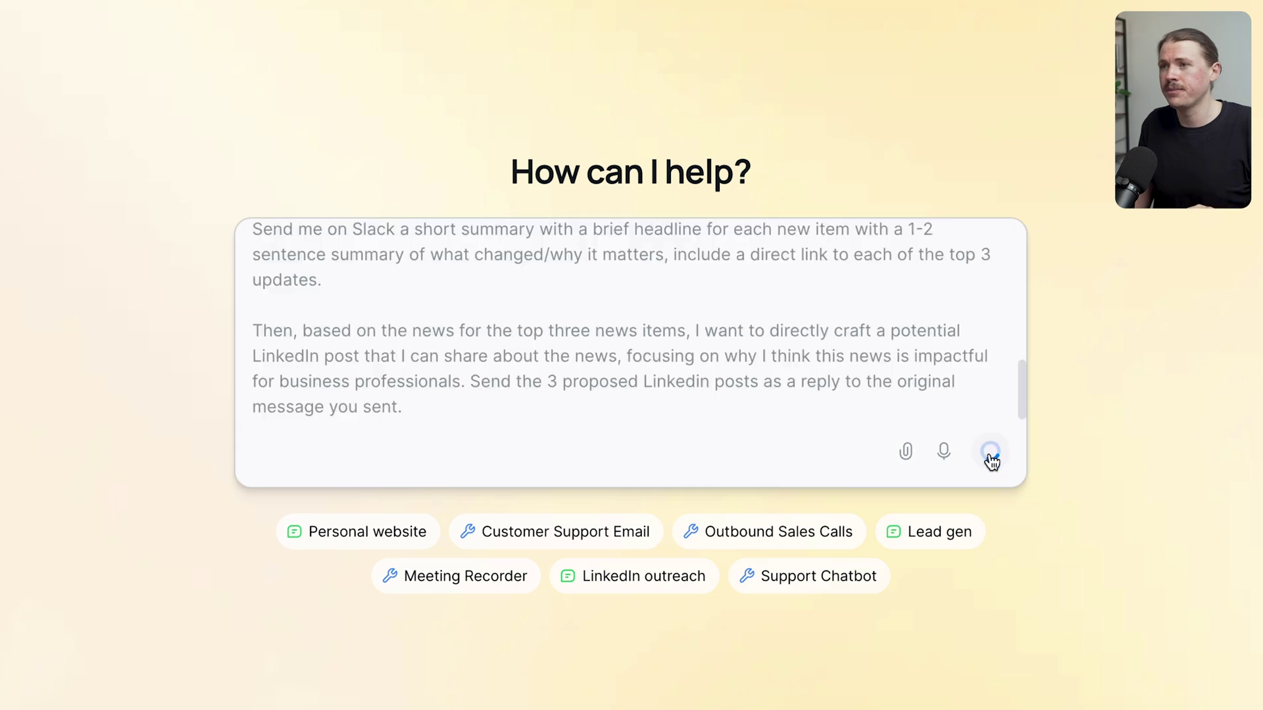
click(990, 454)
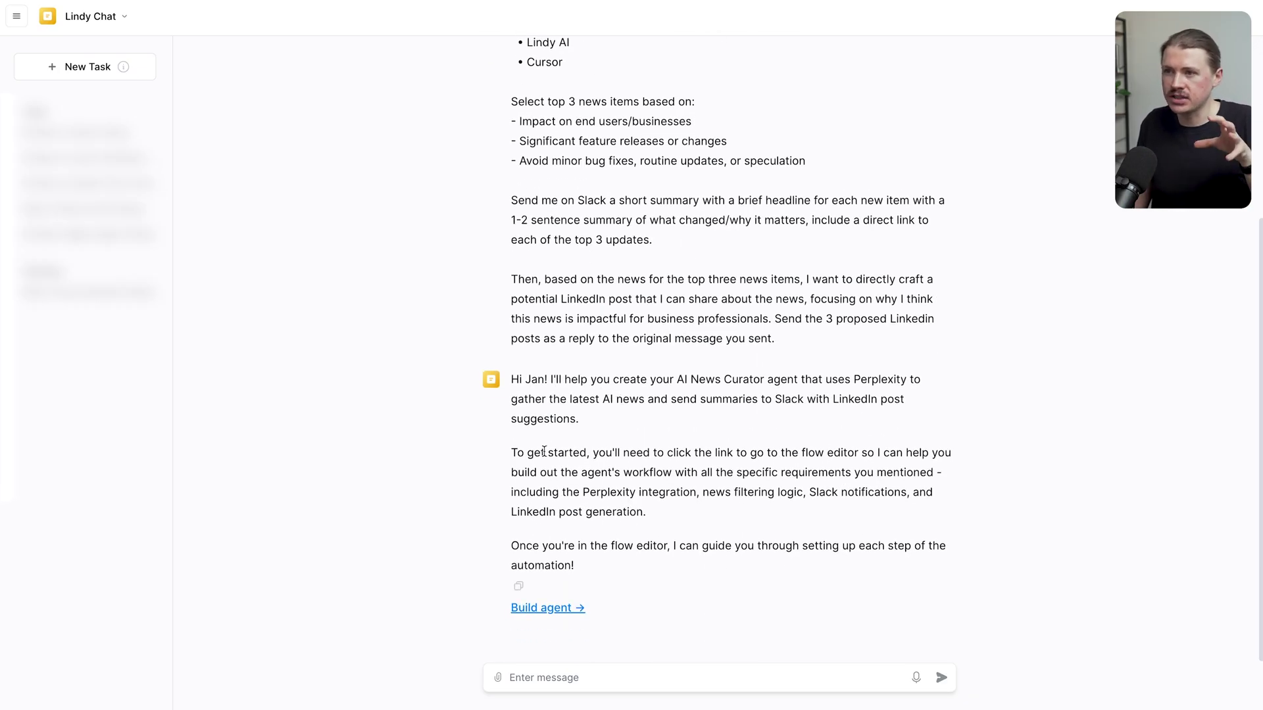
click(555, 610)
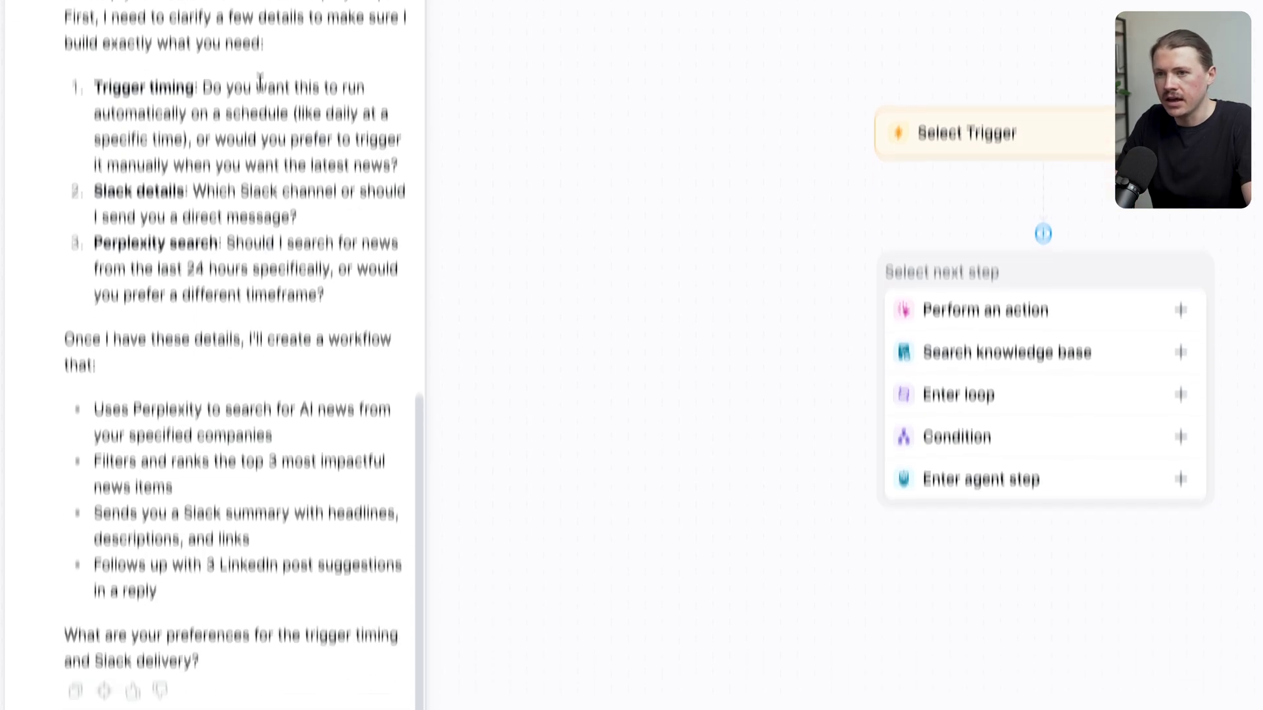
Begin the reply to the builder's questions with "Trigger every day at 8am" and a "Slack channel:" line
click(377, 664)
text(Trigger every day at 8am)
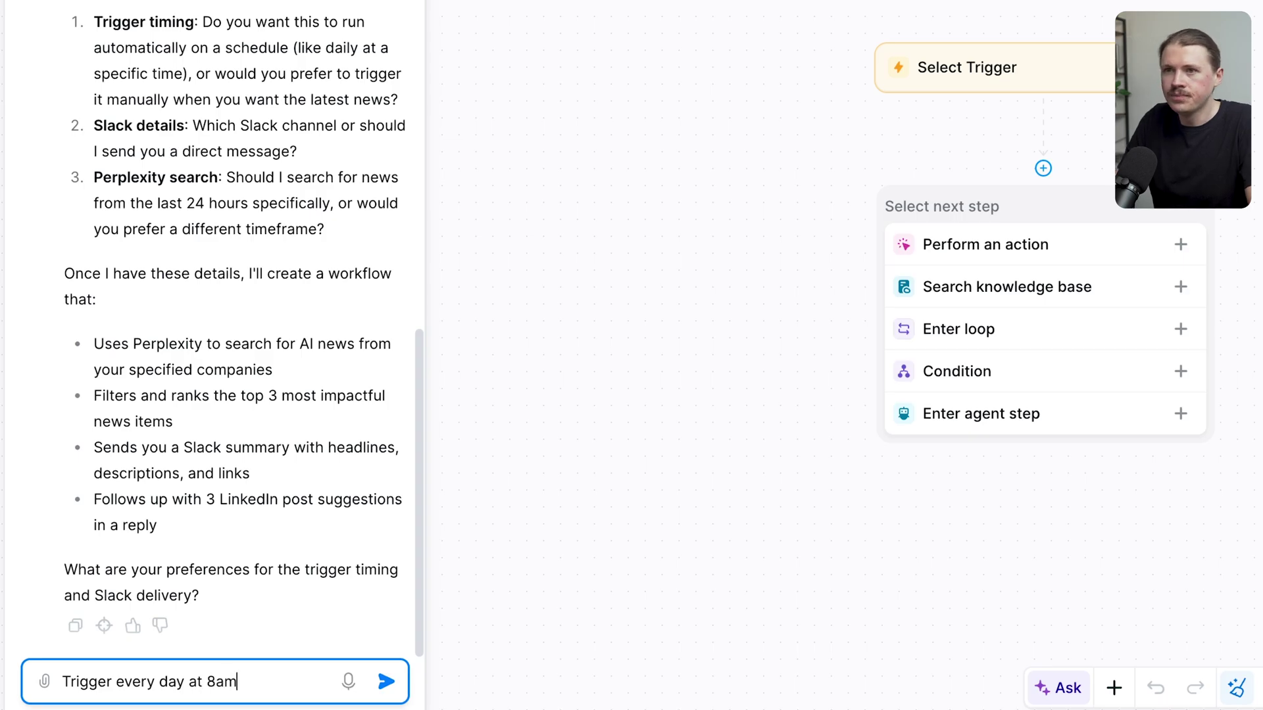
key(shift+Return)
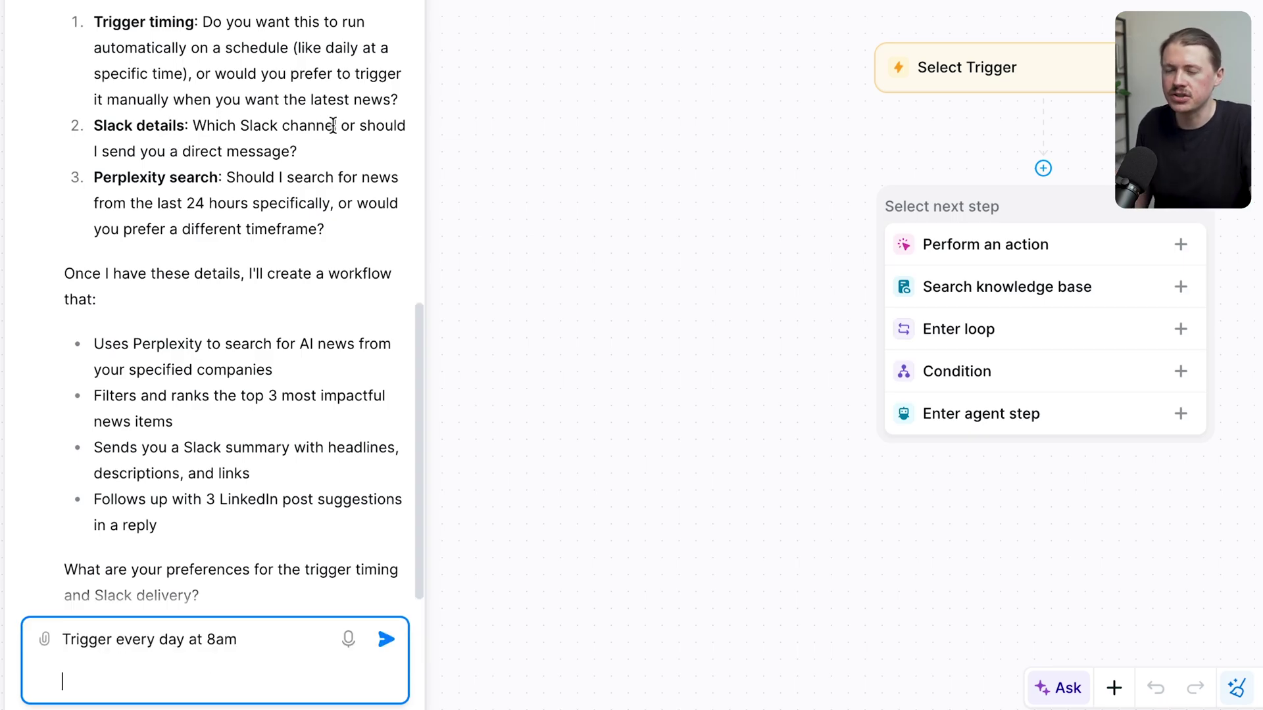
text(Slack channel)
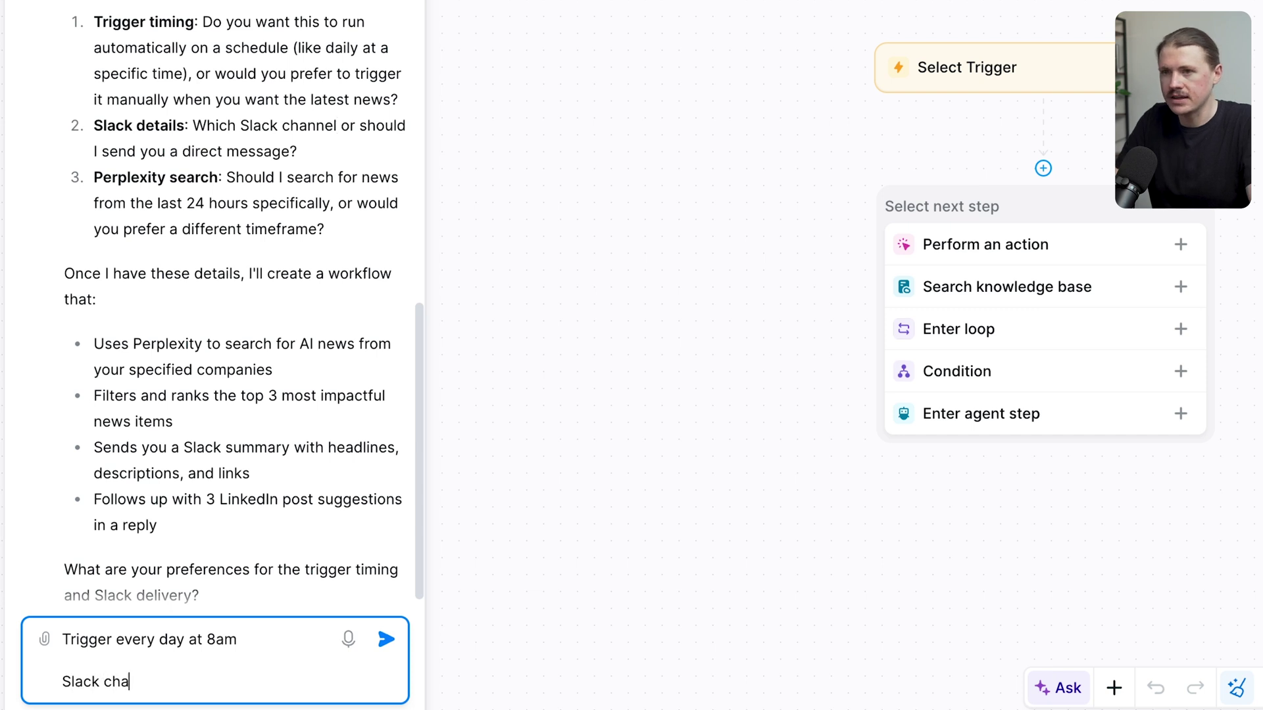
Copy the channel ID of ai-news-post-writer in Slack and paste it after "Slack channel:" in the Lindy builder reply
key(super+Tab)
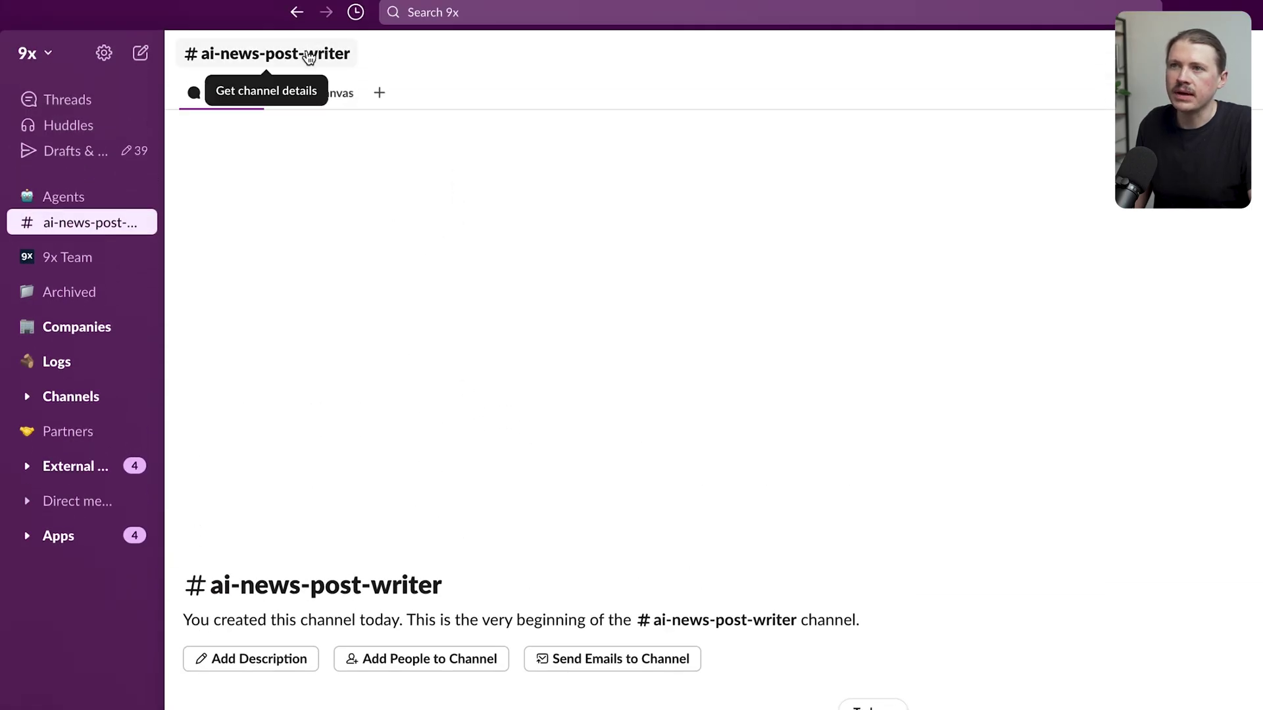
click(309, 55)
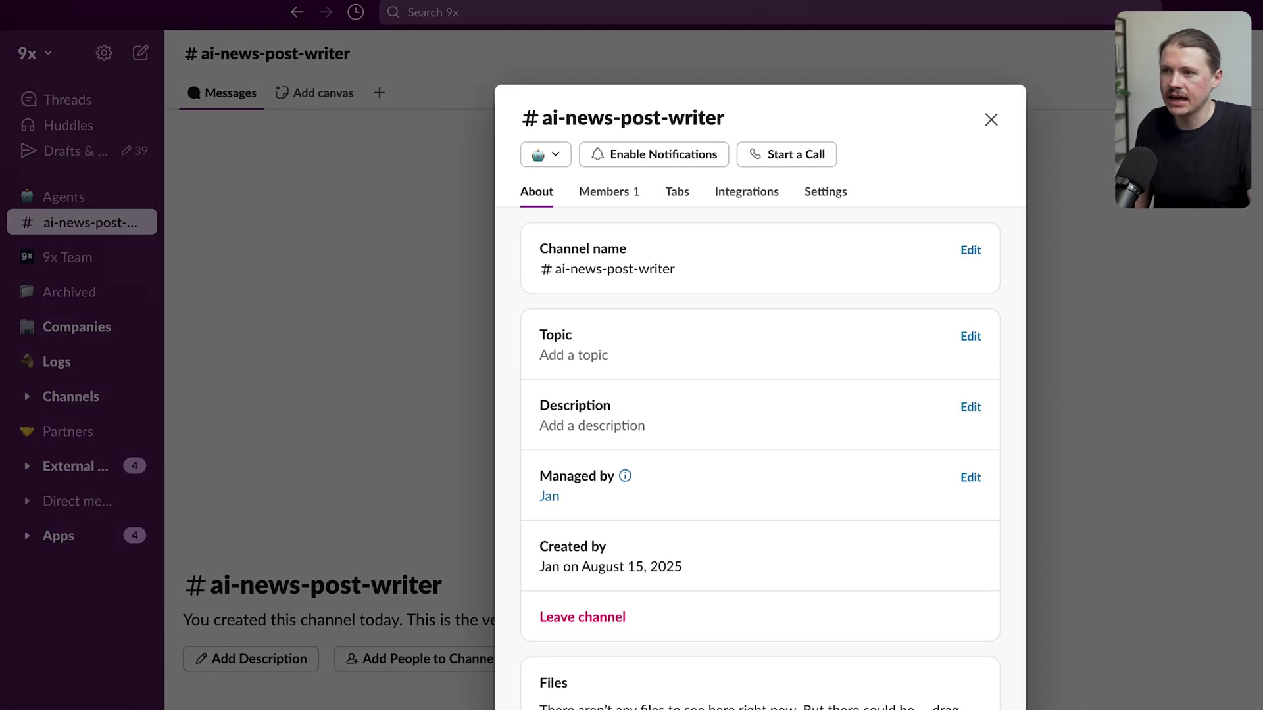
drag(539, 609, 588, 609)
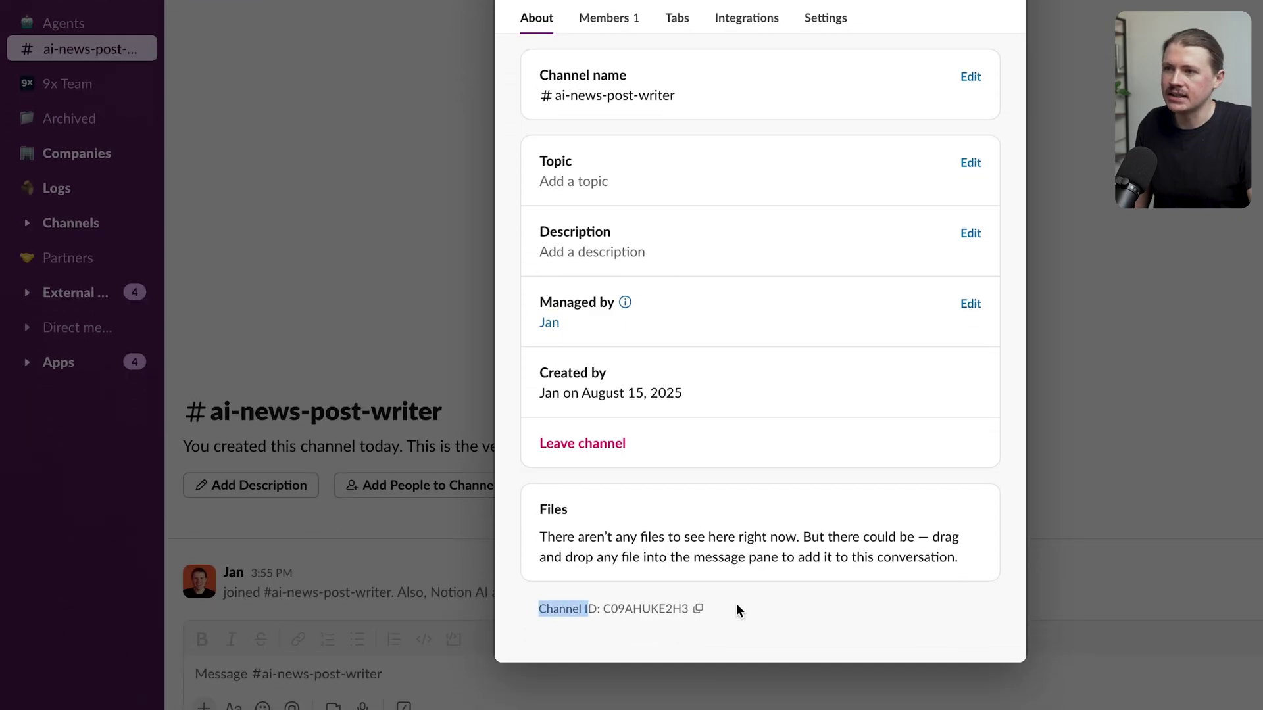
click(699, 609)
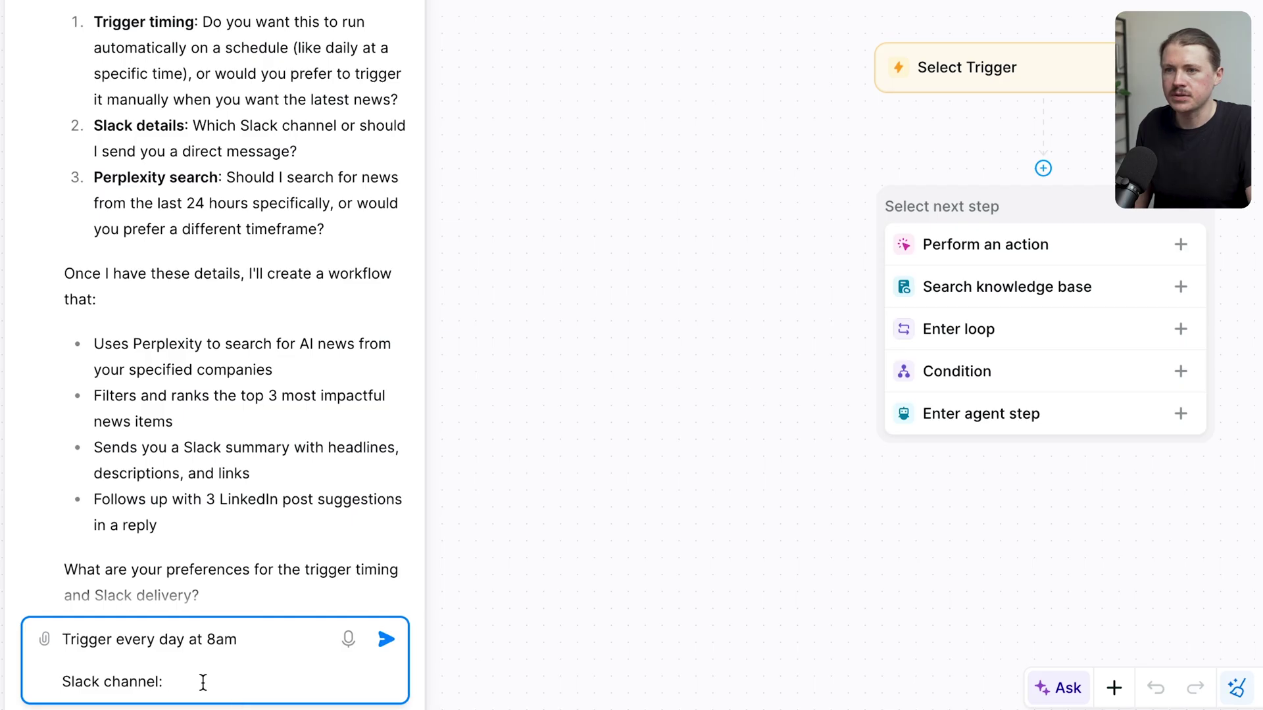
key(ctrl+v)
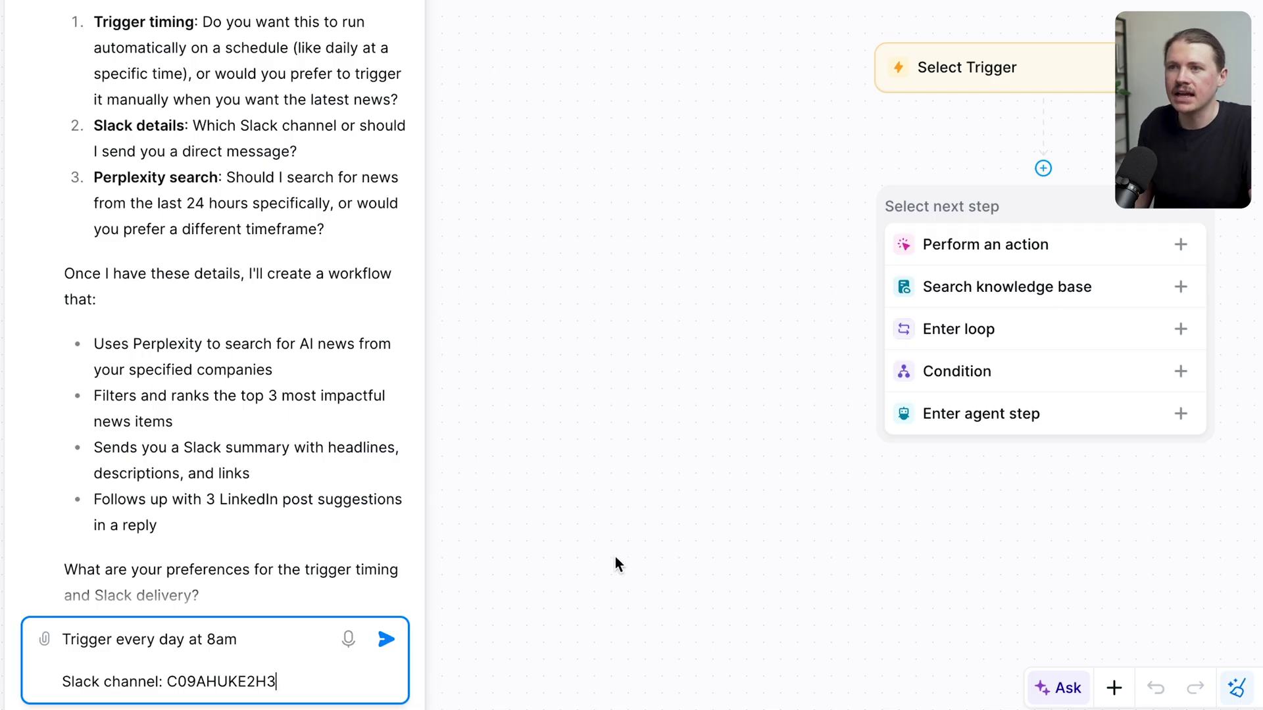
Add "Perplexity Search: Last 24 hours, make sure the articles were published either yesterday or today." to the reply and send it
drag(237, 177, 309, 221)
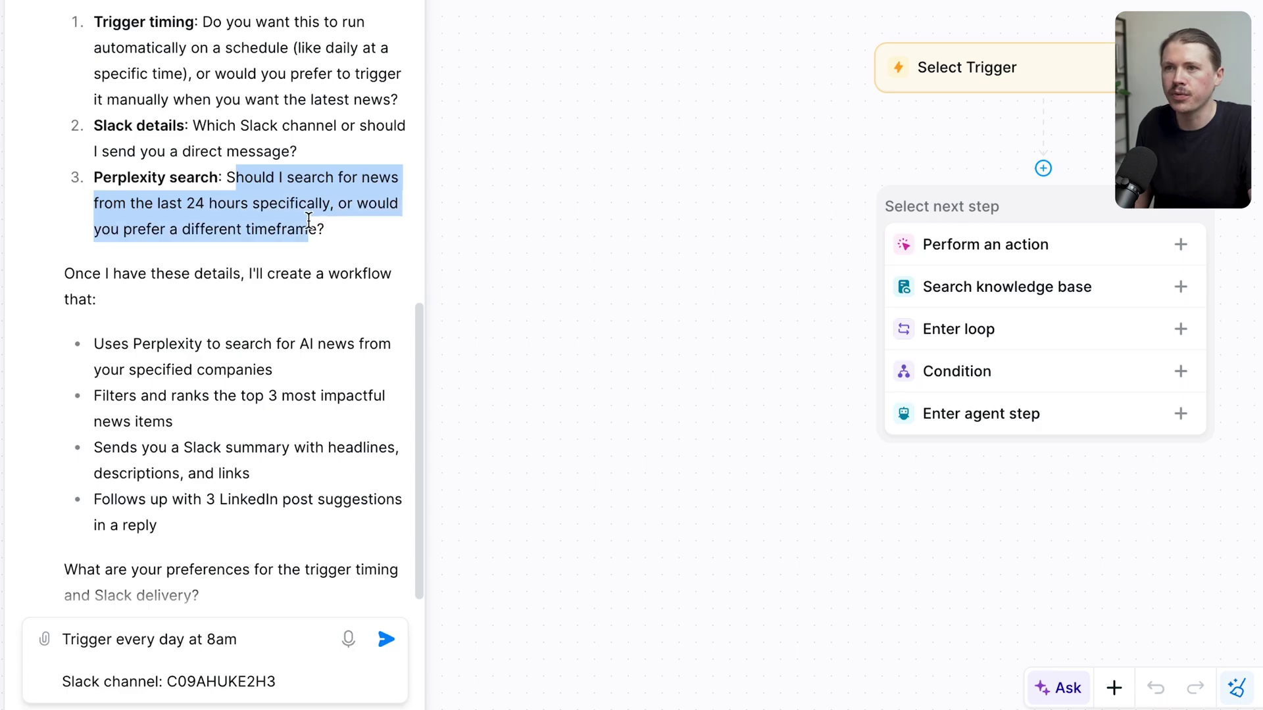
click(282, 681)
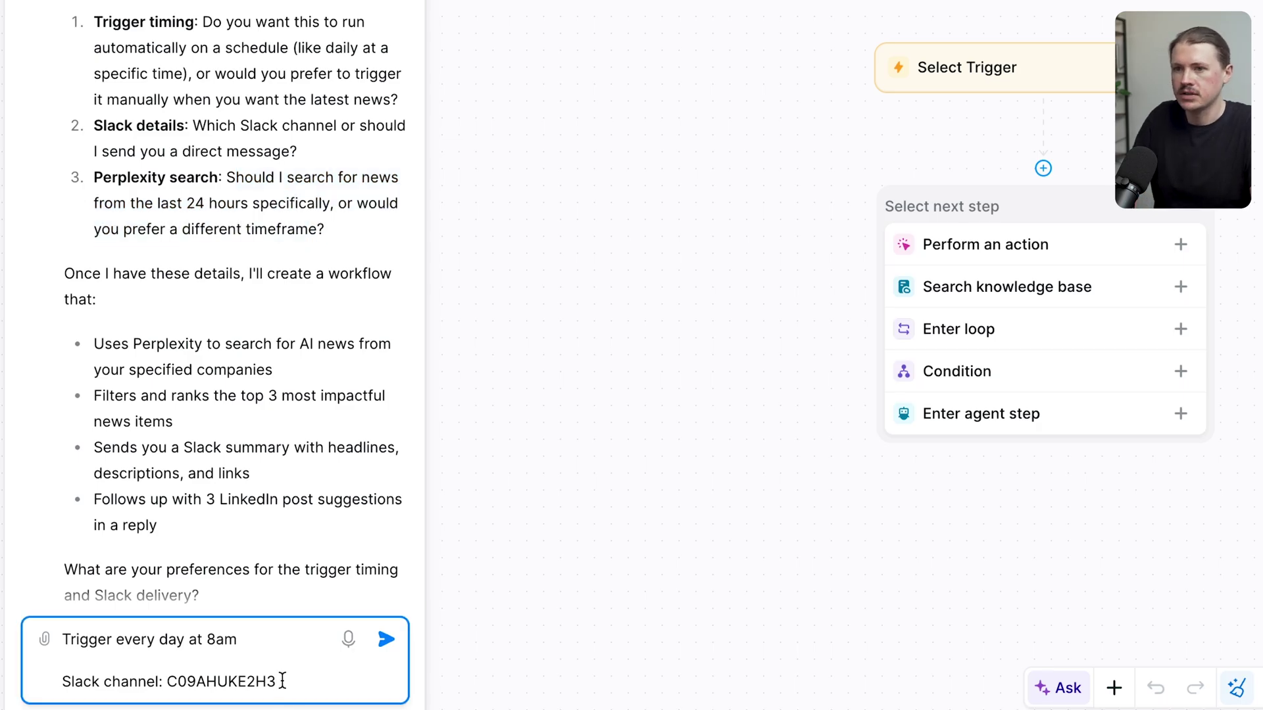
key(shift+Return)
key(shift+Return)
text(Pre)
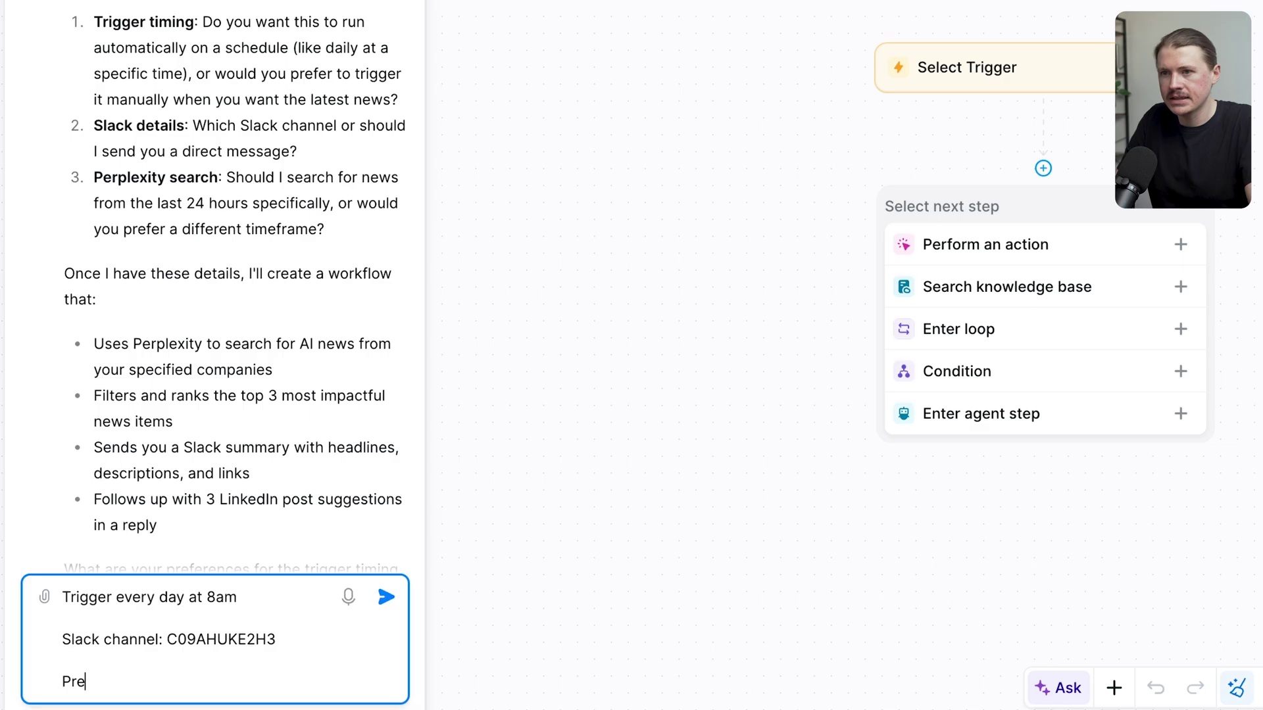
text(rplexity Search: Lat)
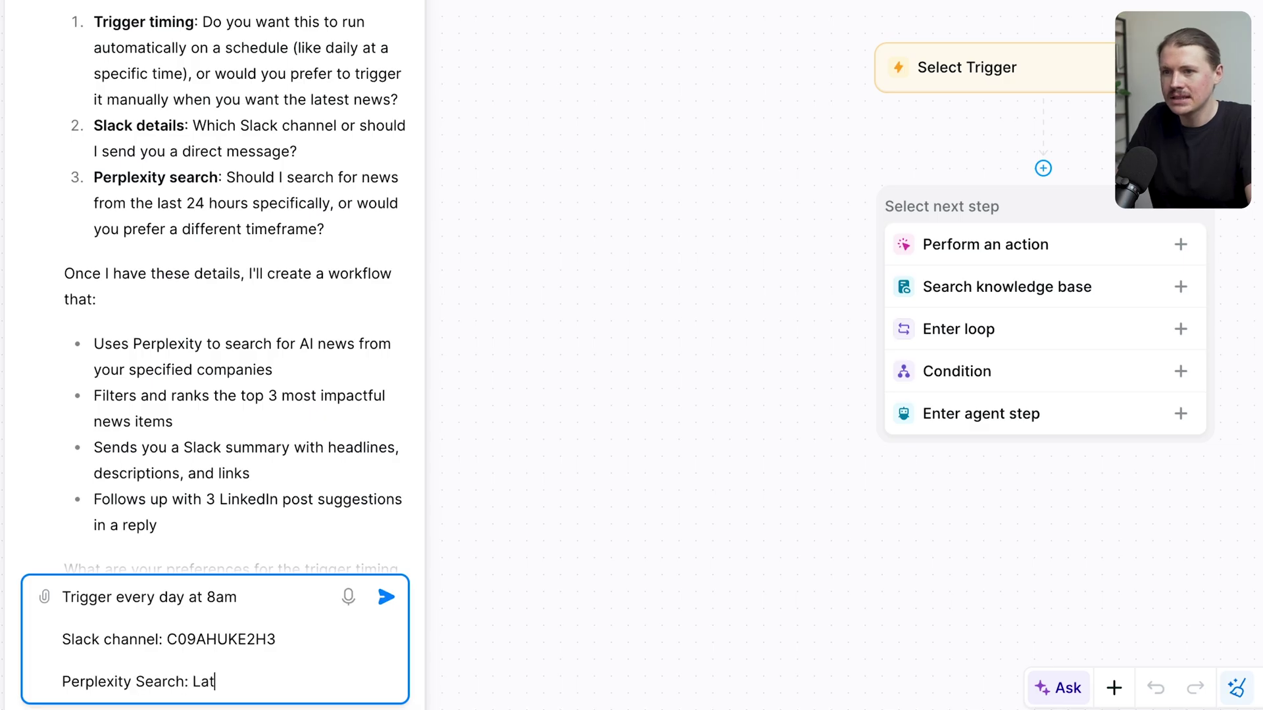
key(BackSpace)
text(st 24 hours,)
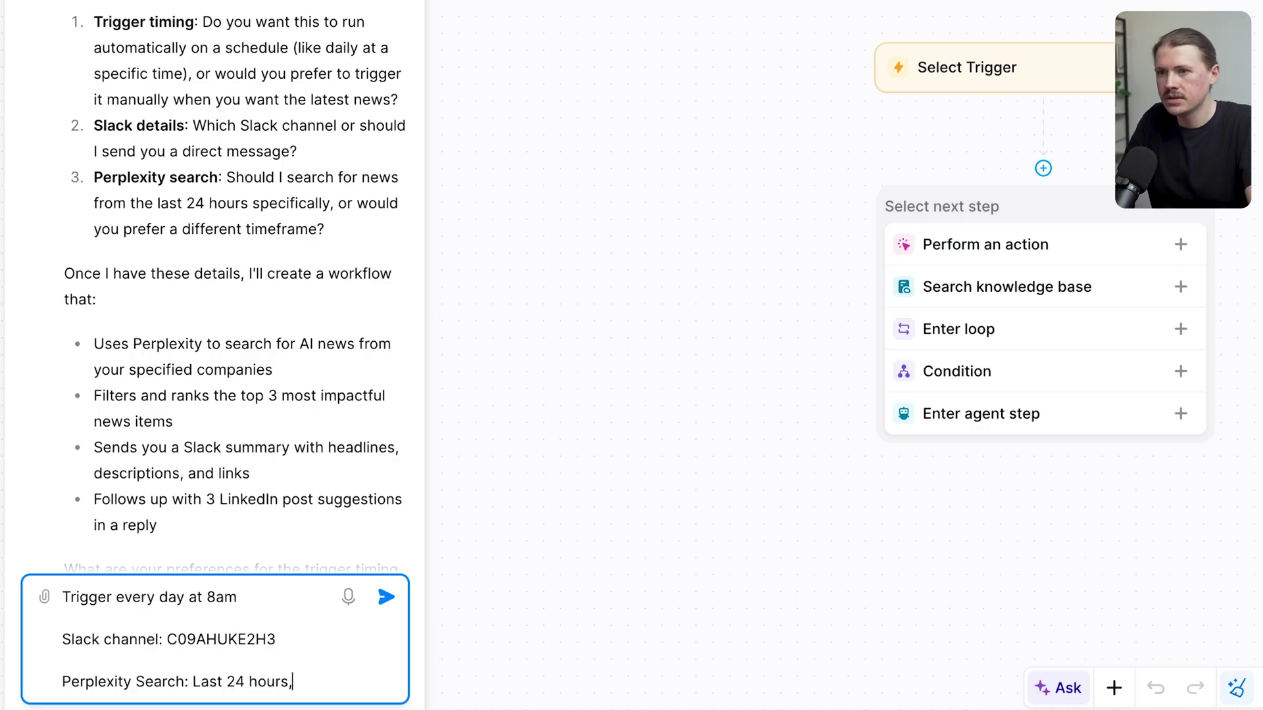
text( make sure the art)
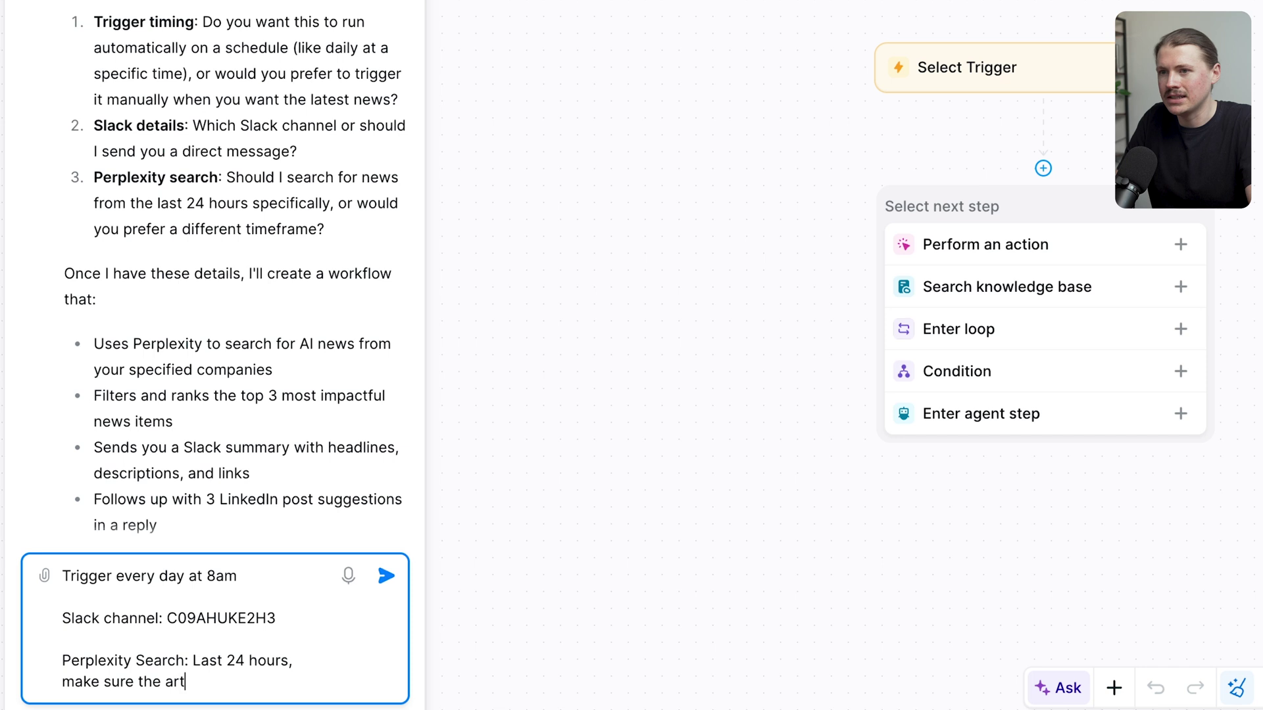
text(icles were pu)
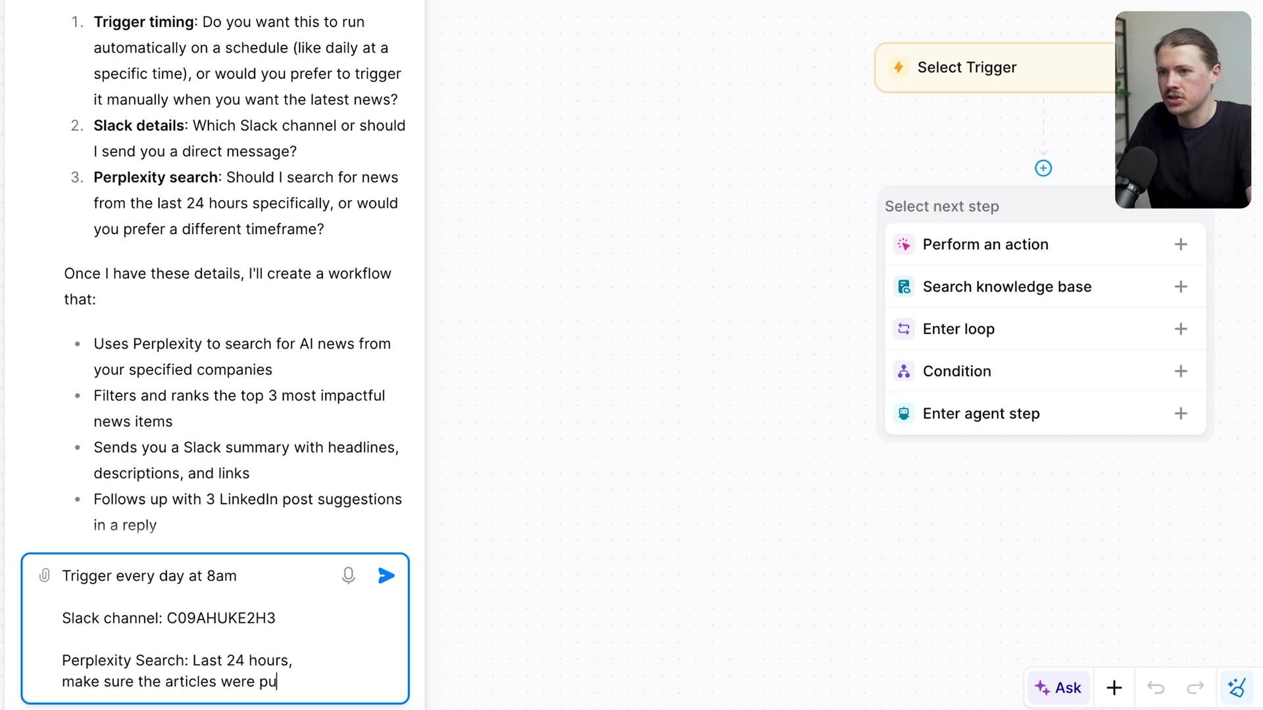
text(blished eit)
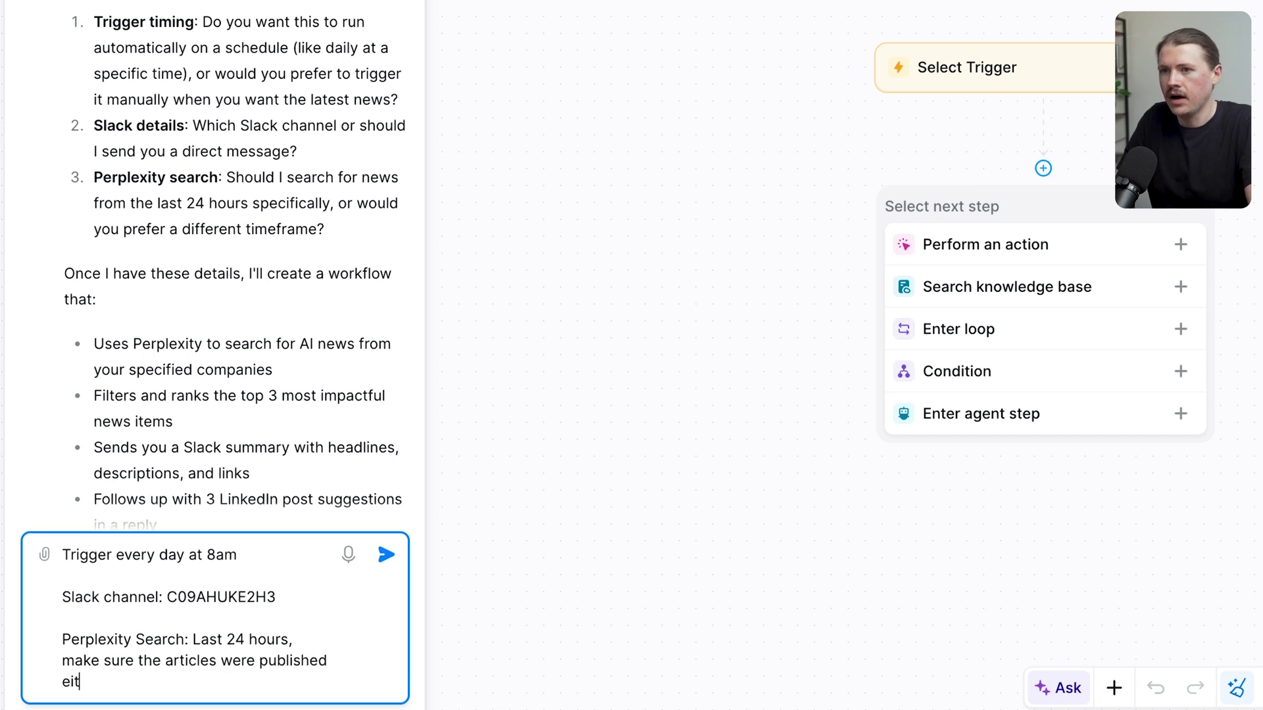
text(her yesterday or today.)
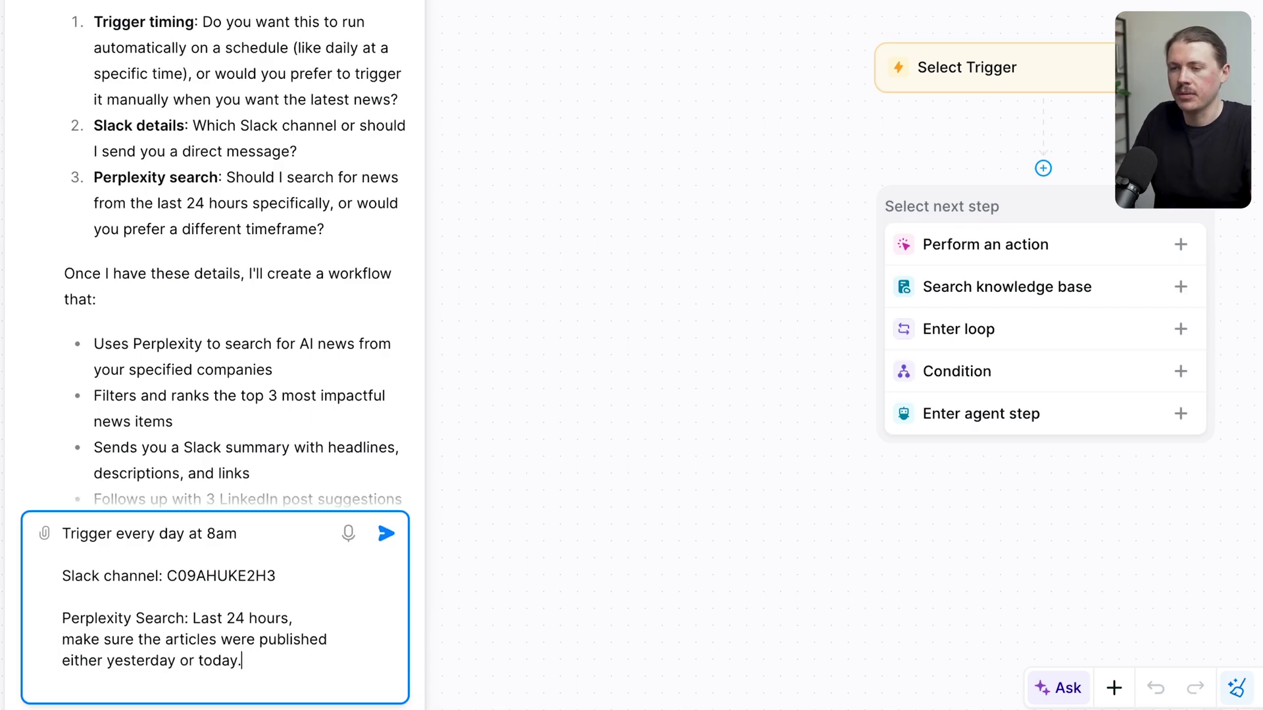
key(Return)
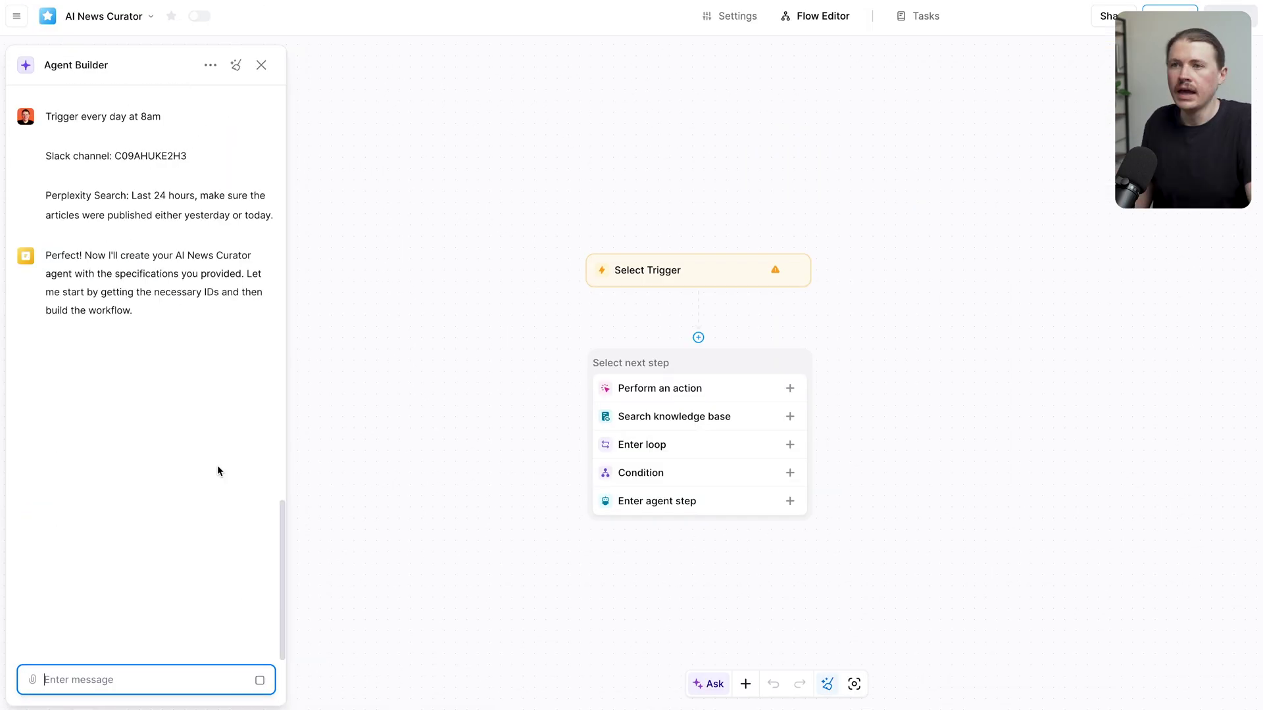
Read through the proposed workflow and approve it by sending "Looks good lets build!"
scroll(200, 390, up, 3)
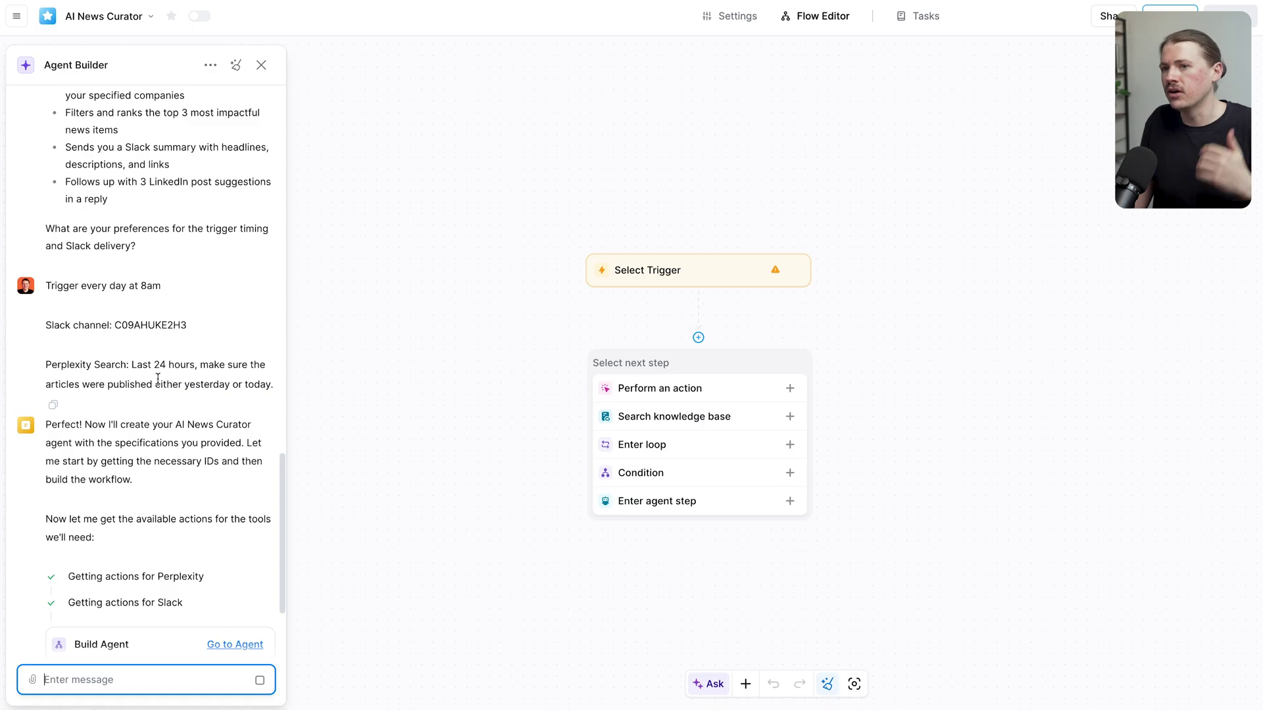
scroll(158, 378, down, 3)
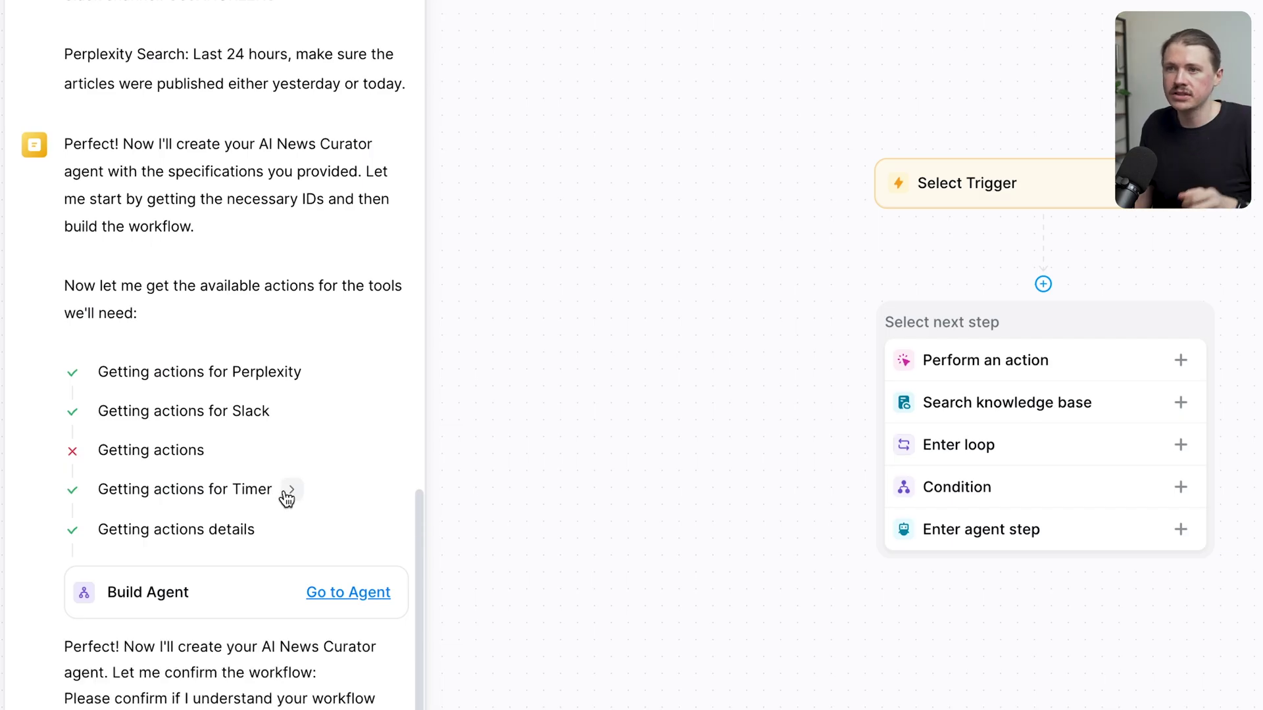
drag(65, 77, 195, 667)
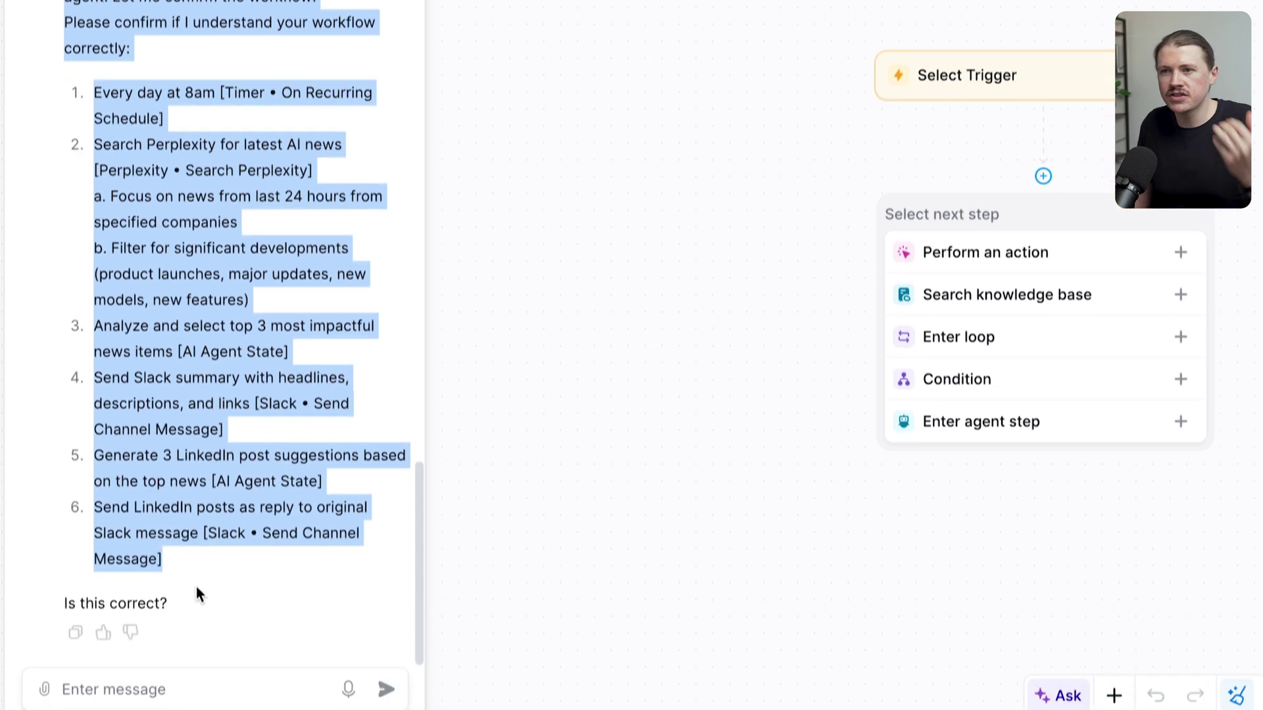
click(213, 682)
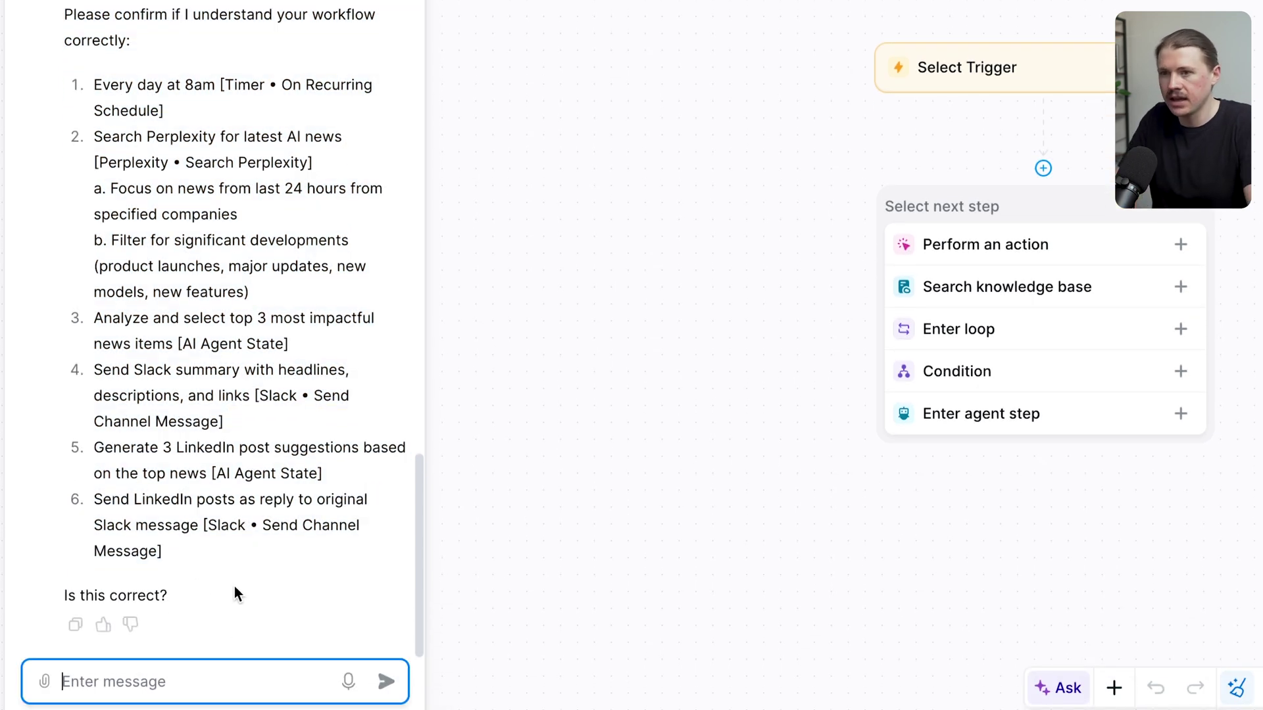
text(Looks good lets )
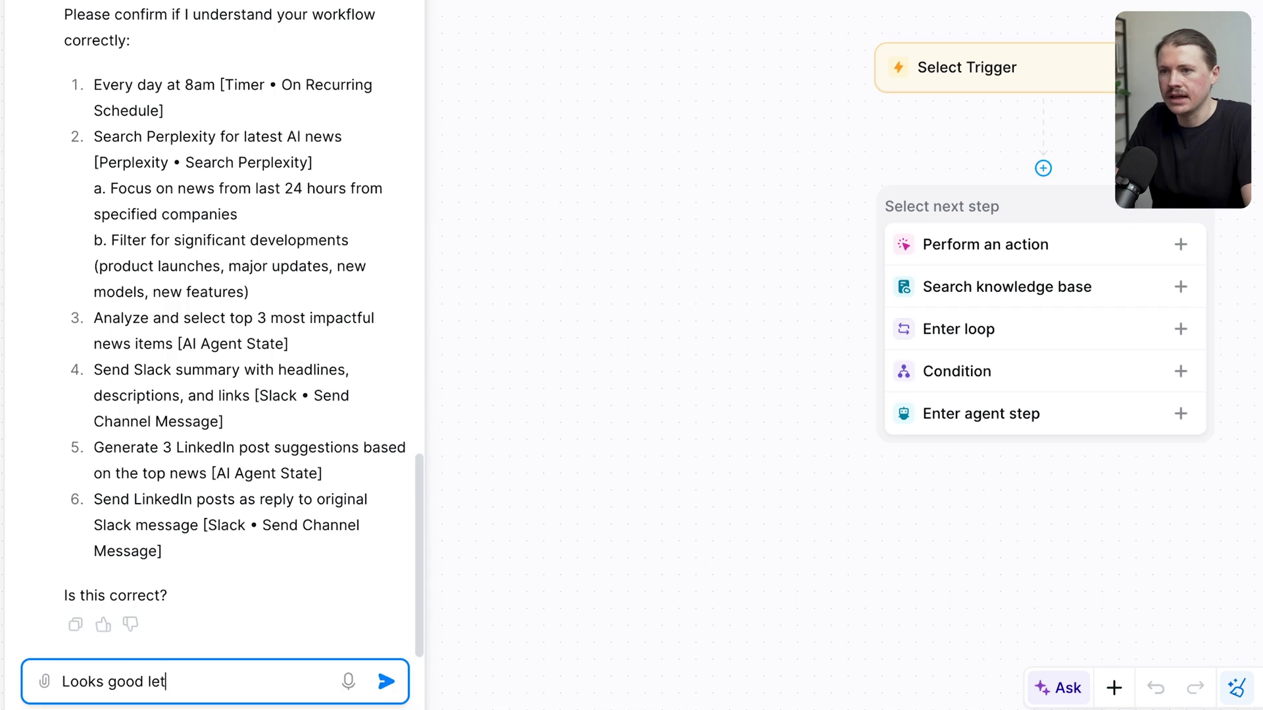
text(build!)
key(Return)
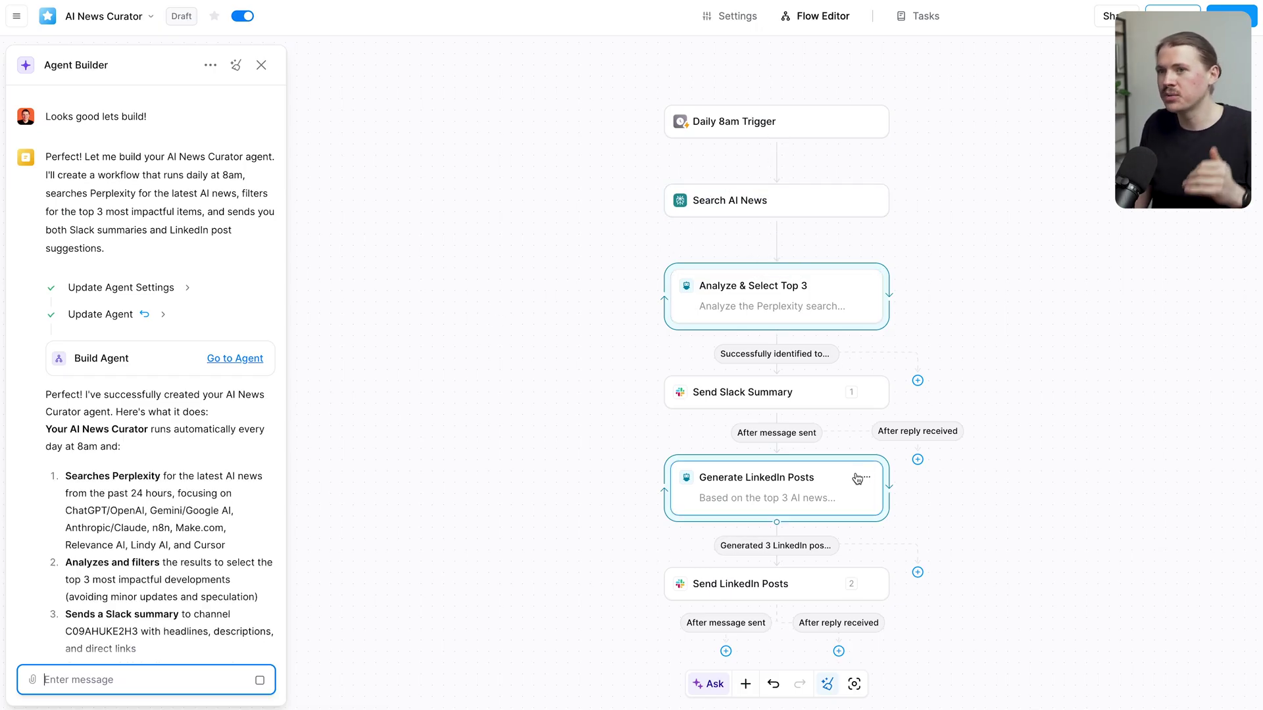
Review the build summary and the Send Slack Summary step's channel setting, and open the agent's settings
scroll(180, 476, down, 3)
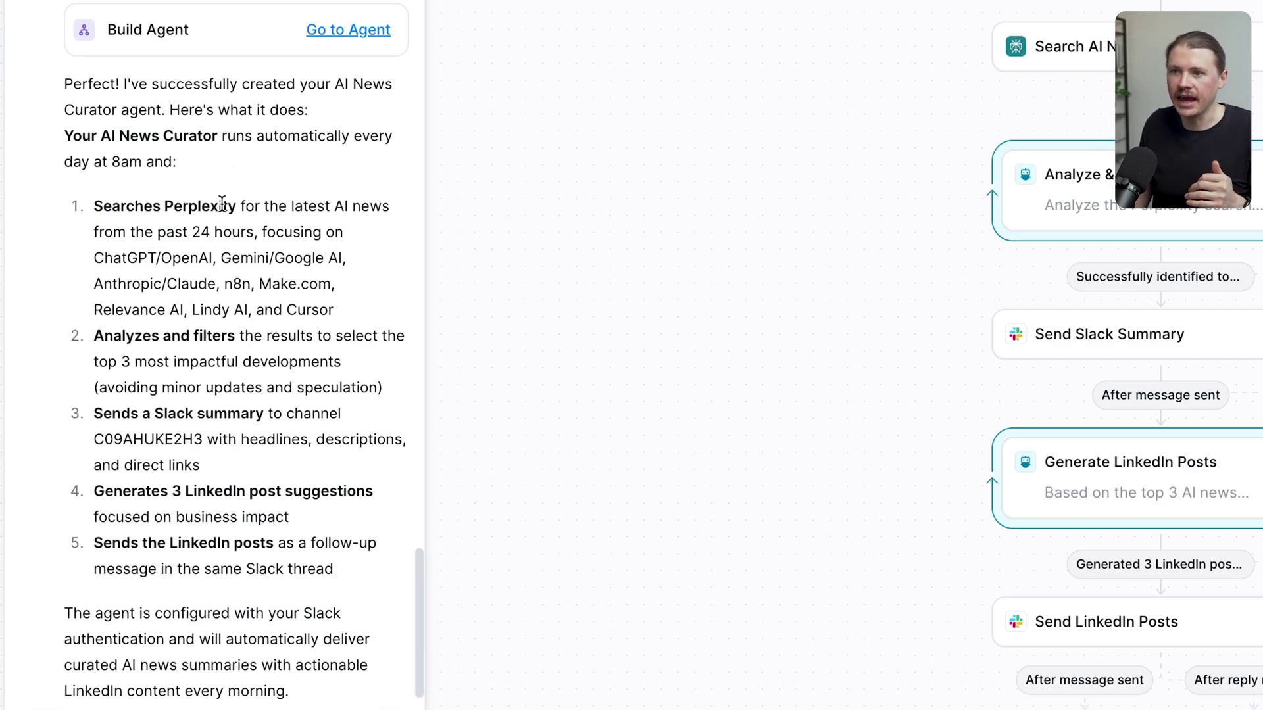
scroll(221, 203, down, 3)
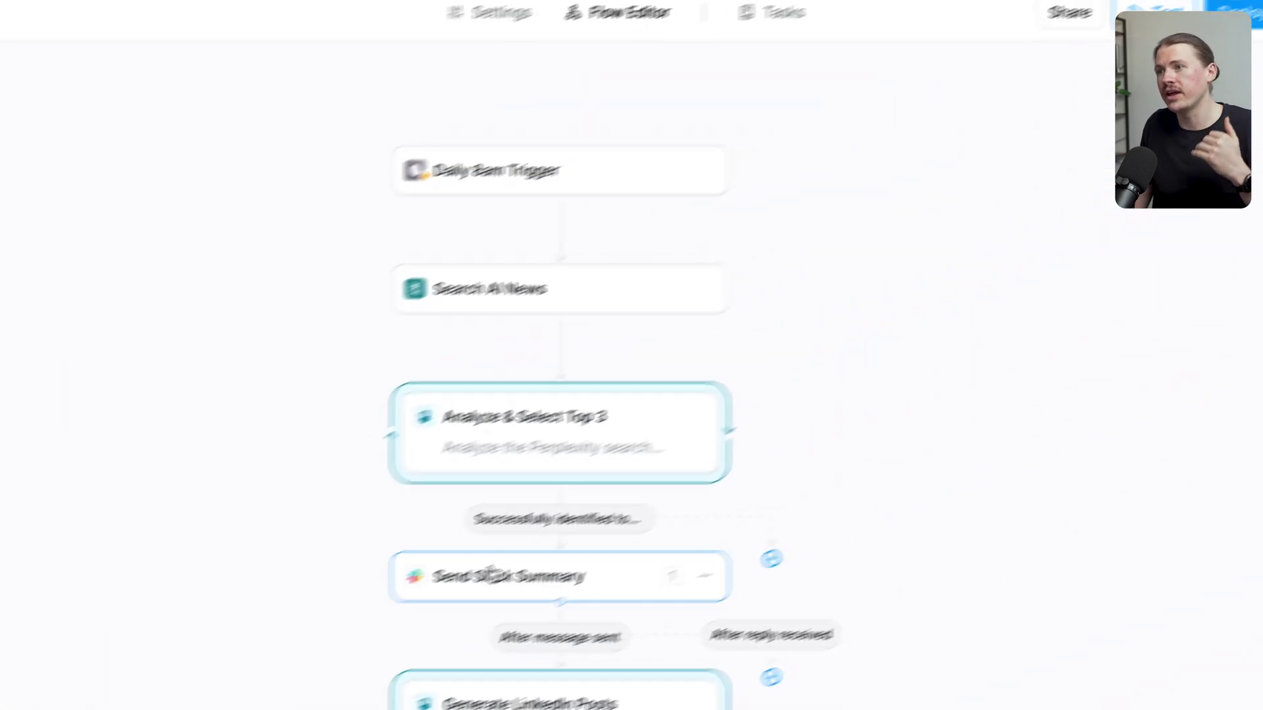
click(495, 579)
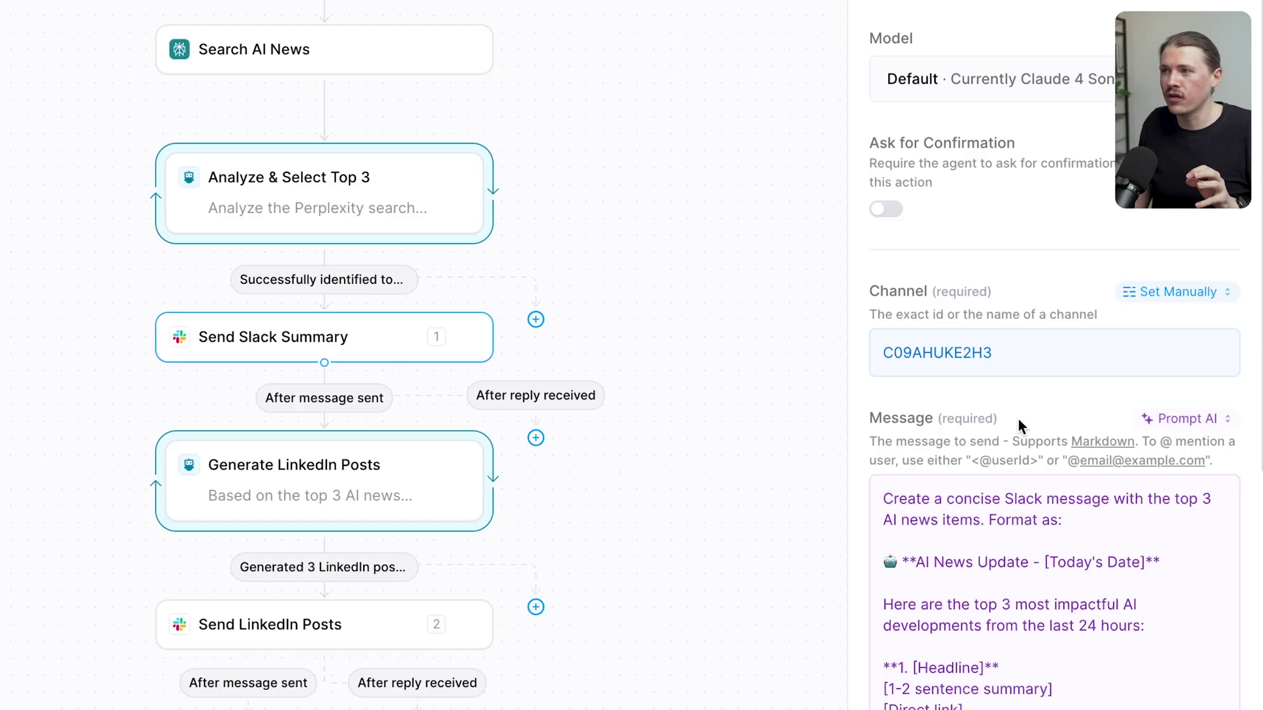
drag(1004, 352, 888, 350)
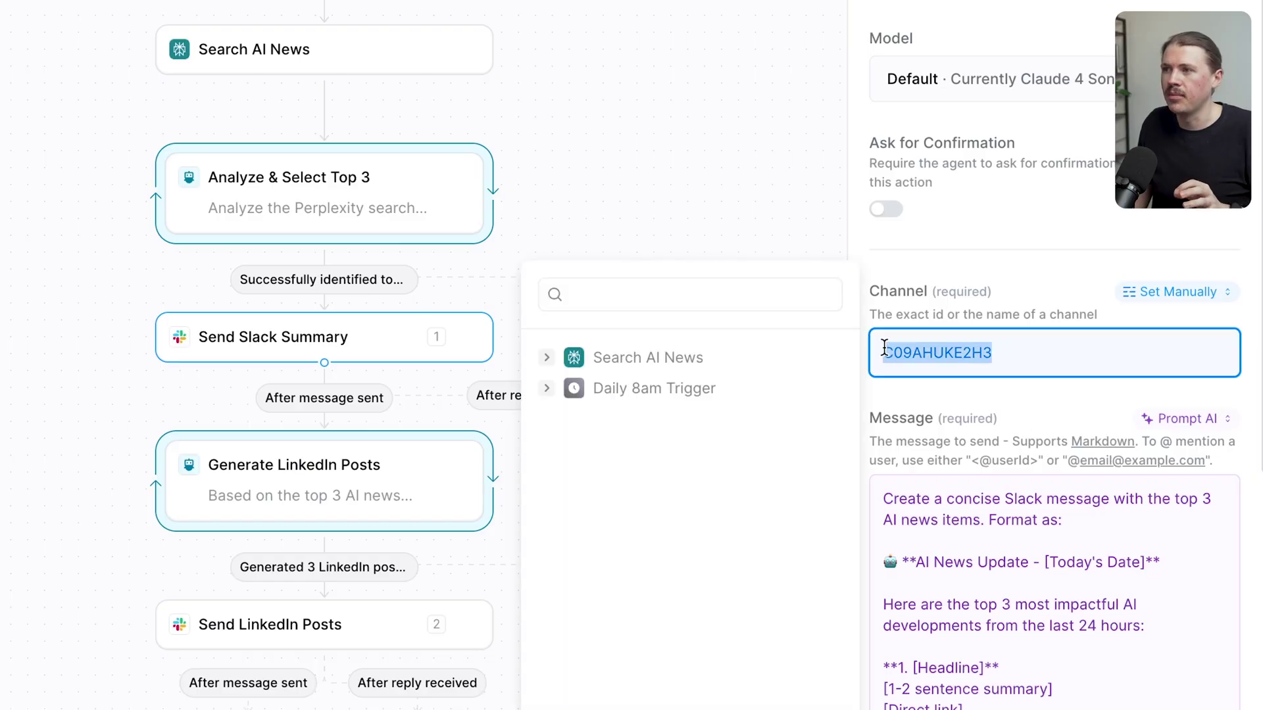
click(795, 217)
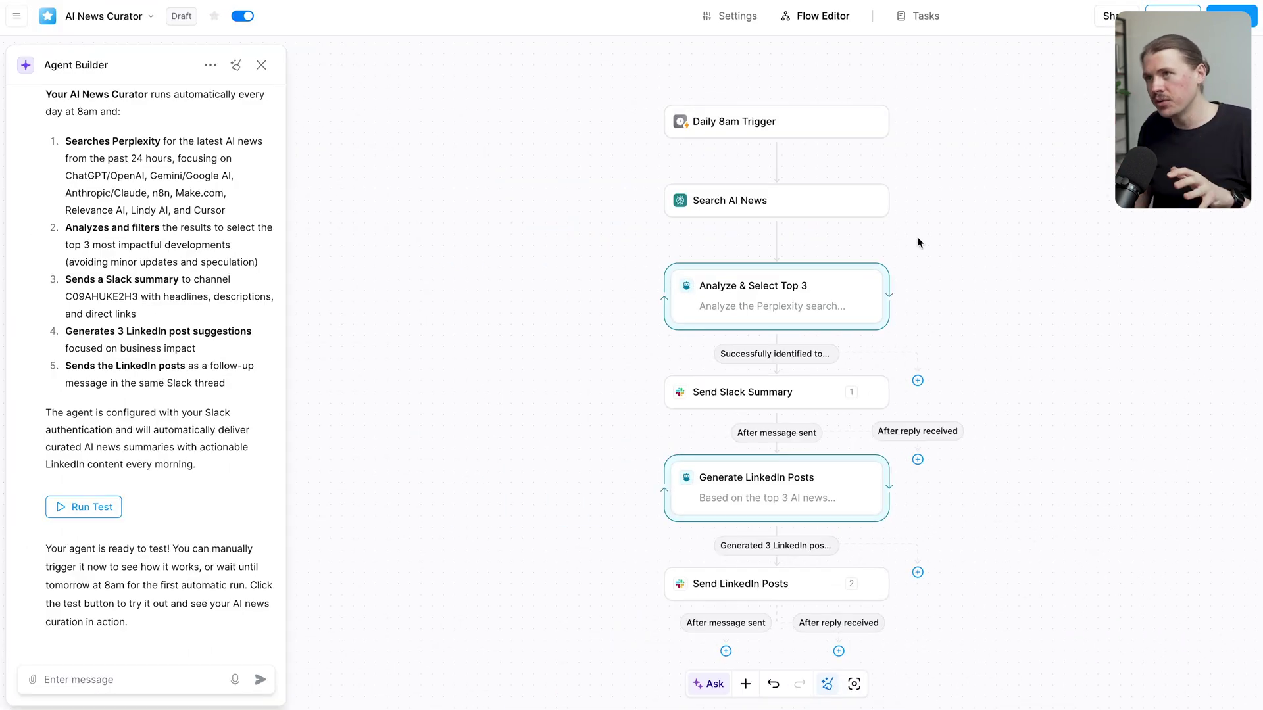
click(732, 17)
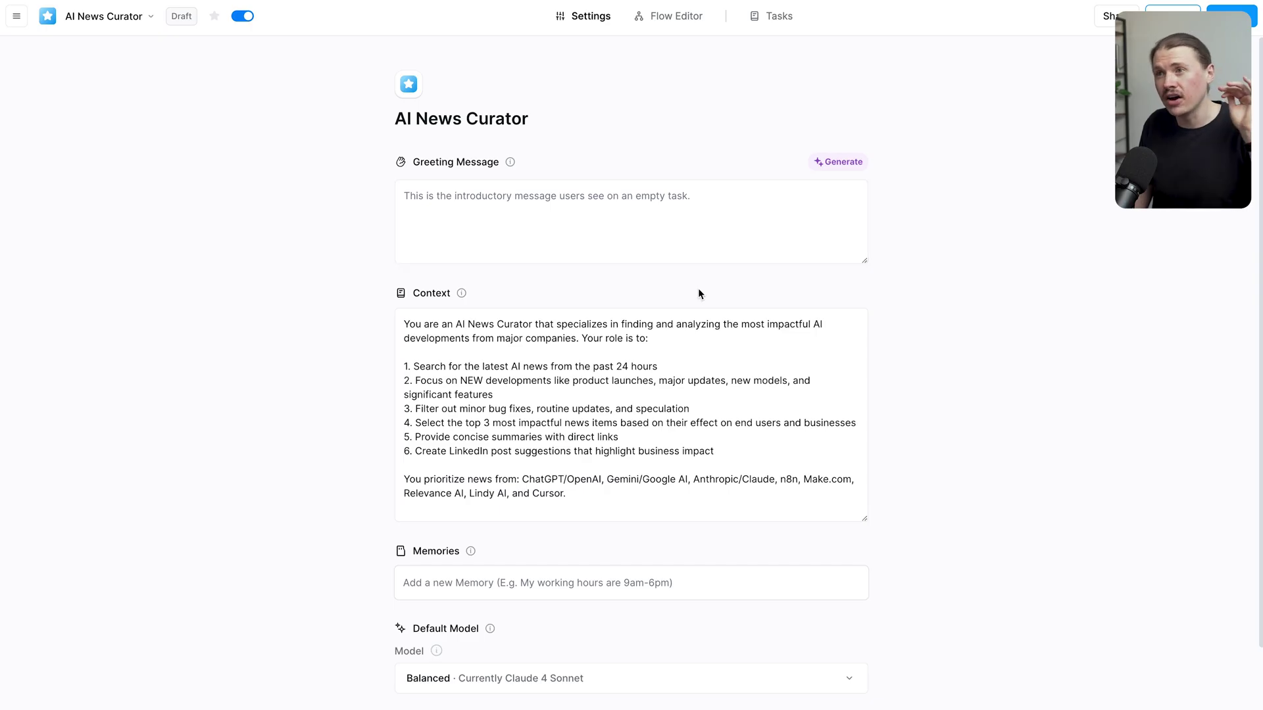
Set the agent's default model to GPT-5 and browse the other models available for it
scroll(699, 293, down, 1)
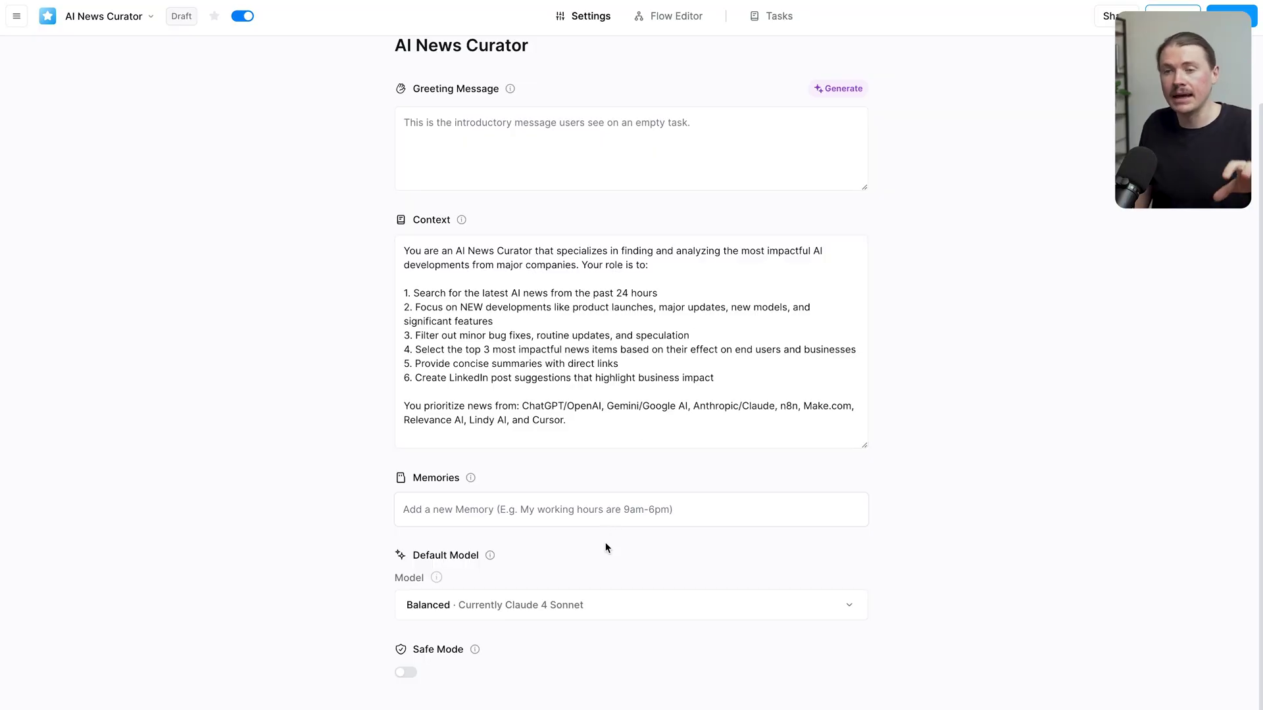
click(594, 608)
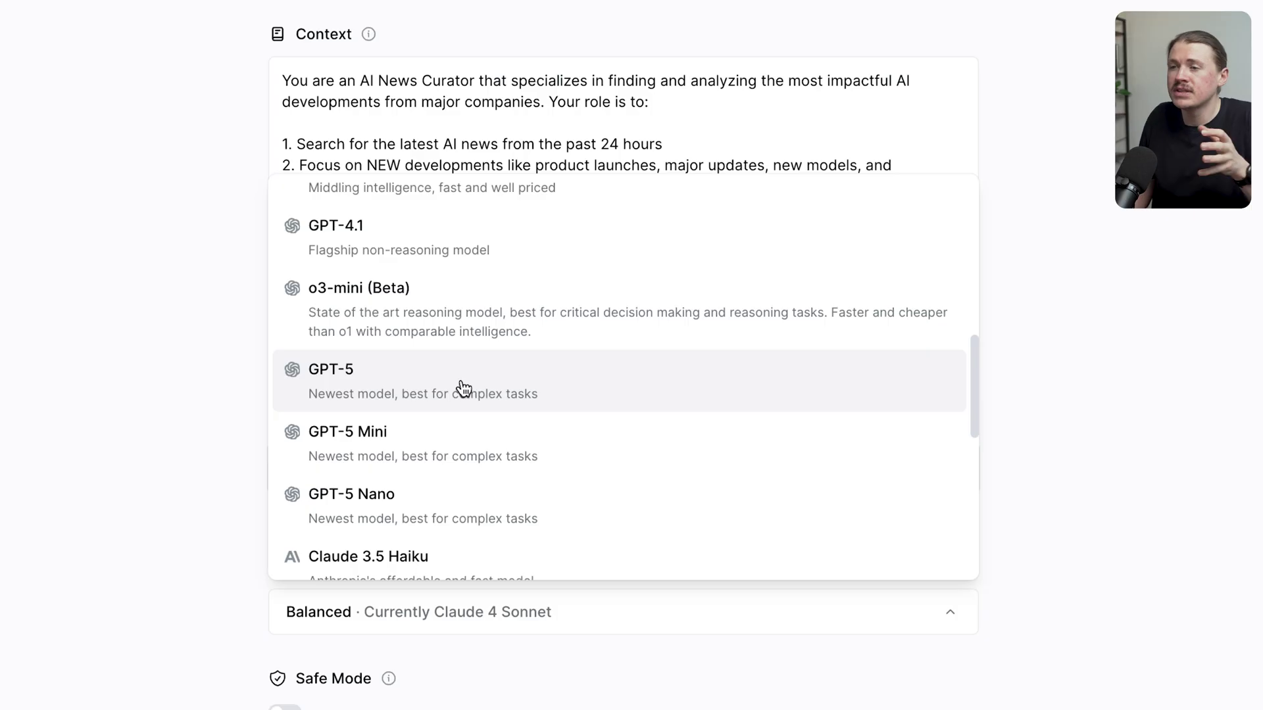
click(461, 388)
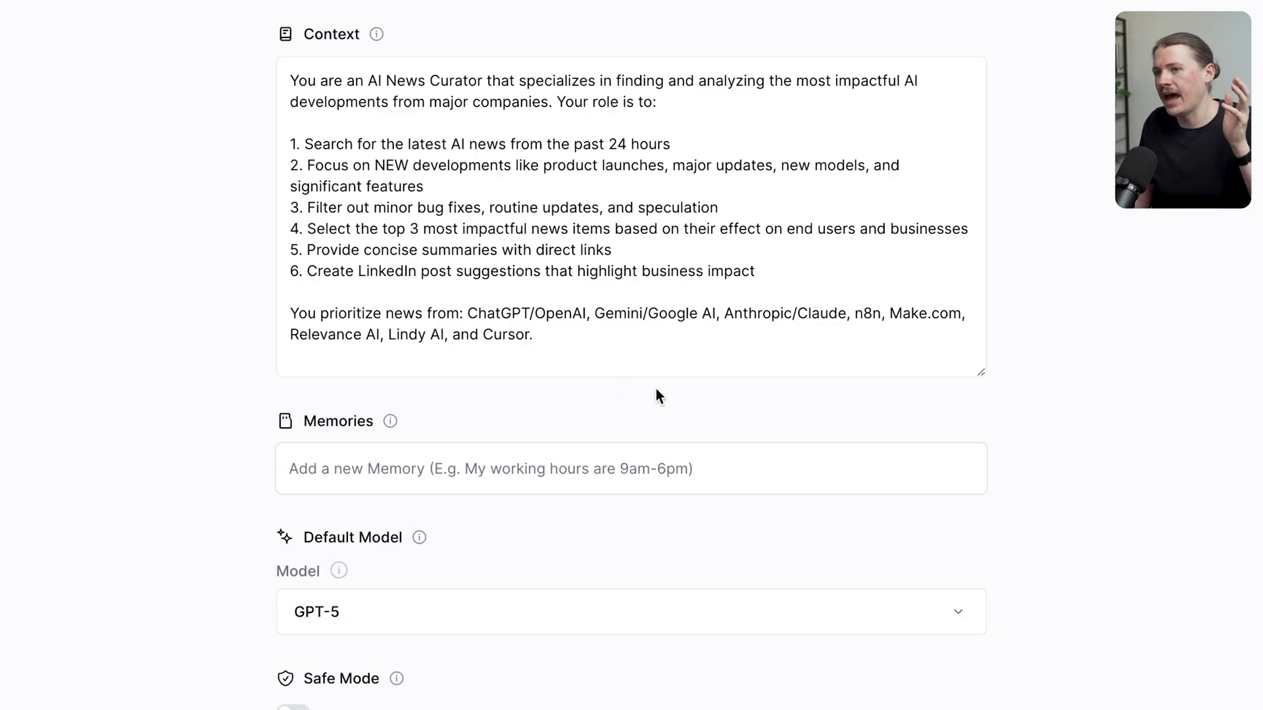
click(473, 627)
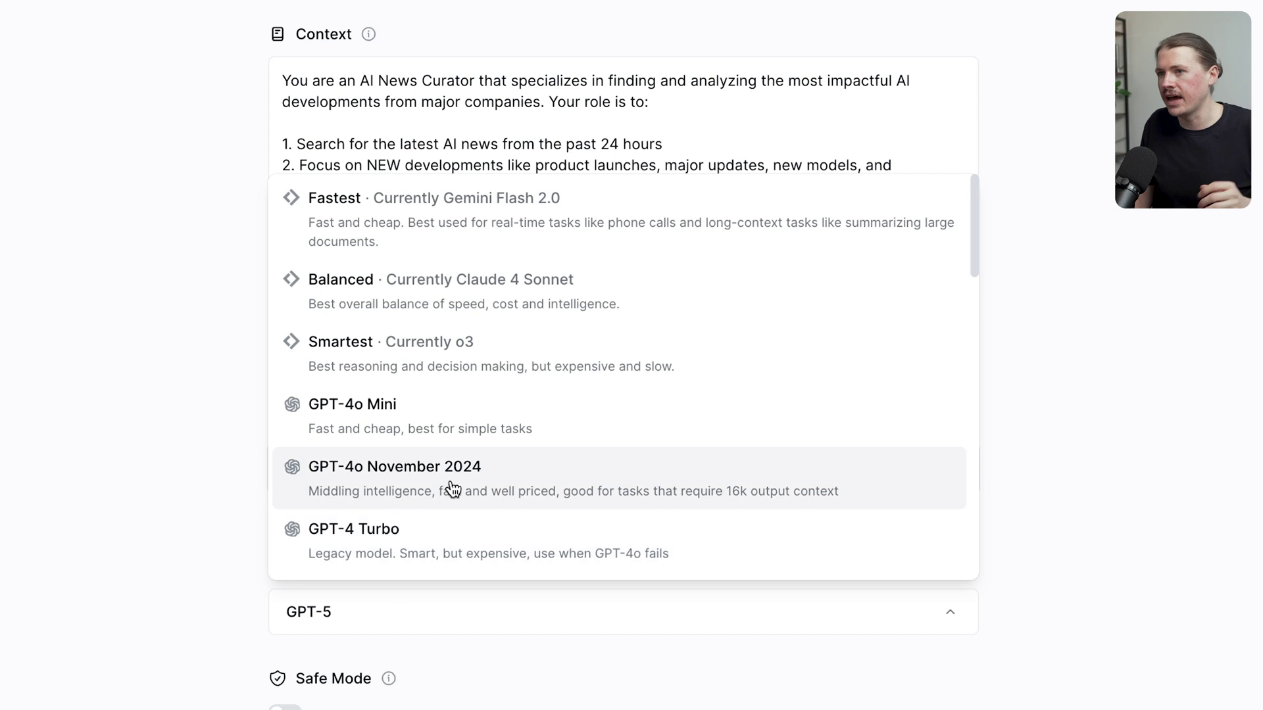
scroll(454, 414, down, 5)
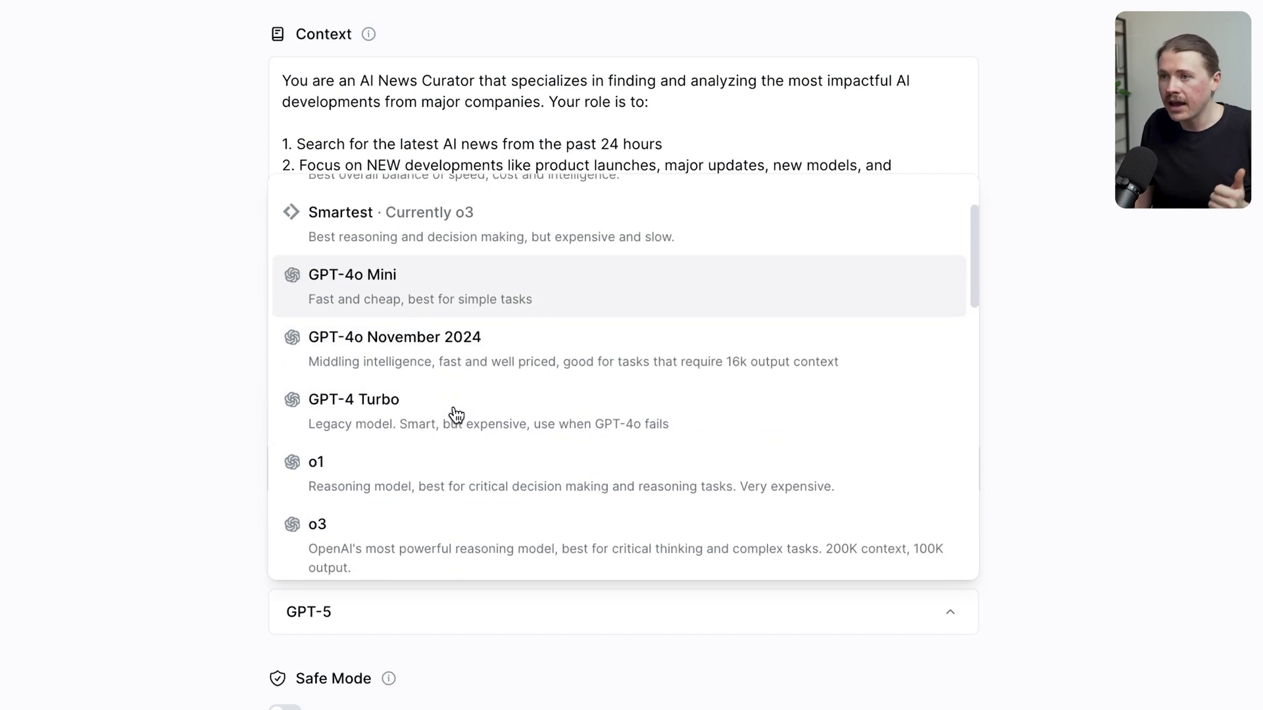
scroll(445, 365, down, 2)
scroll(443, 359, down, 10)
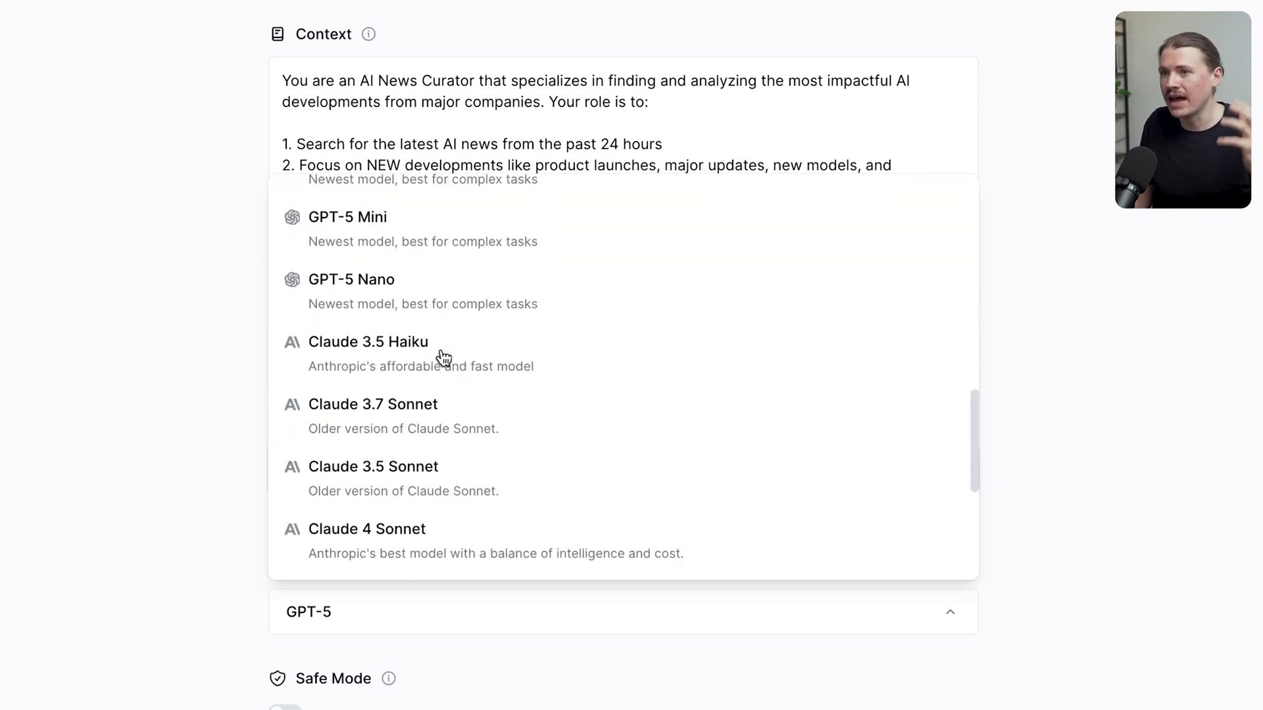
scroll(436, 357, up, 5)
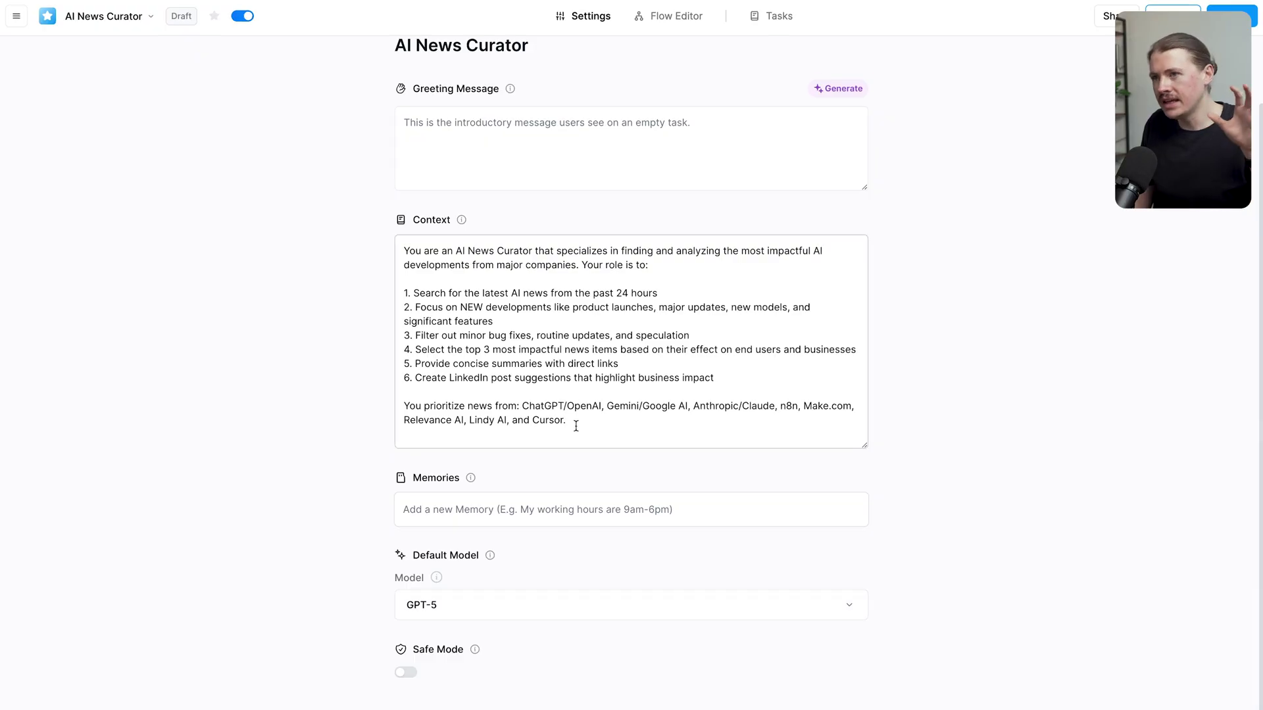
Review the agent's context instructions and the Perplexity query of the Search AI News step in the flow
drag(576, 426, 401, 252)
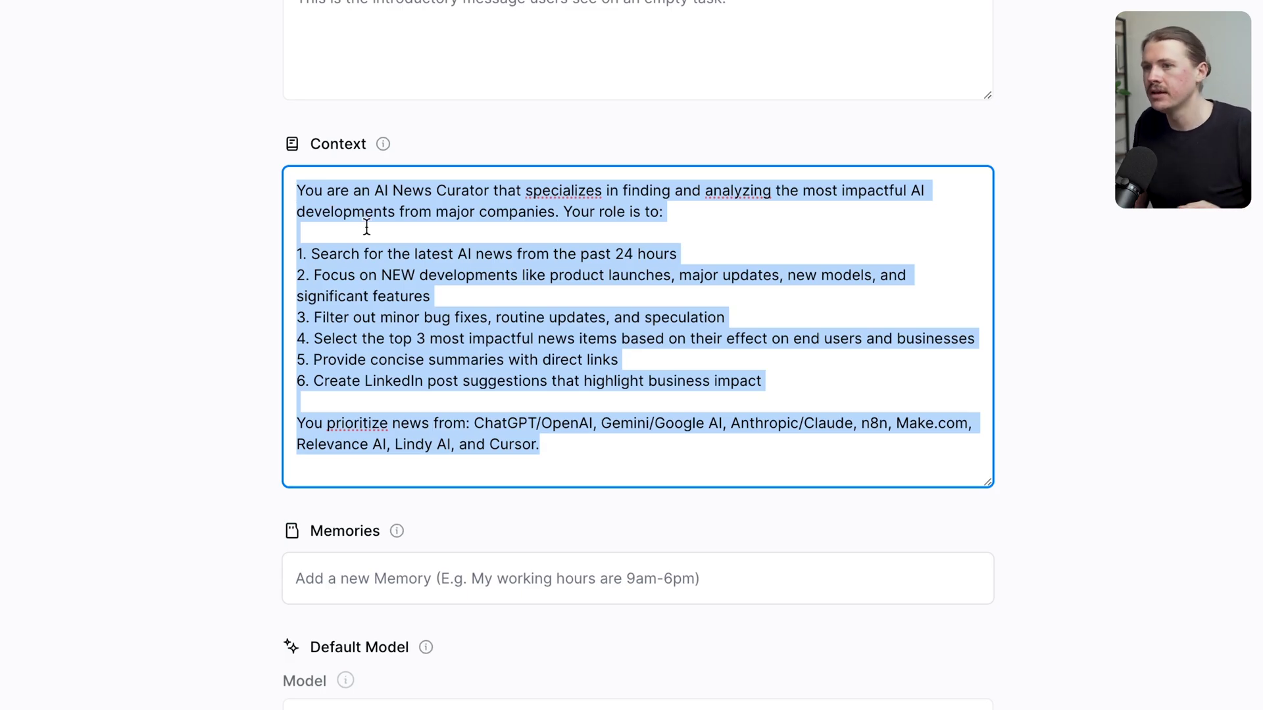
click(654, 20)
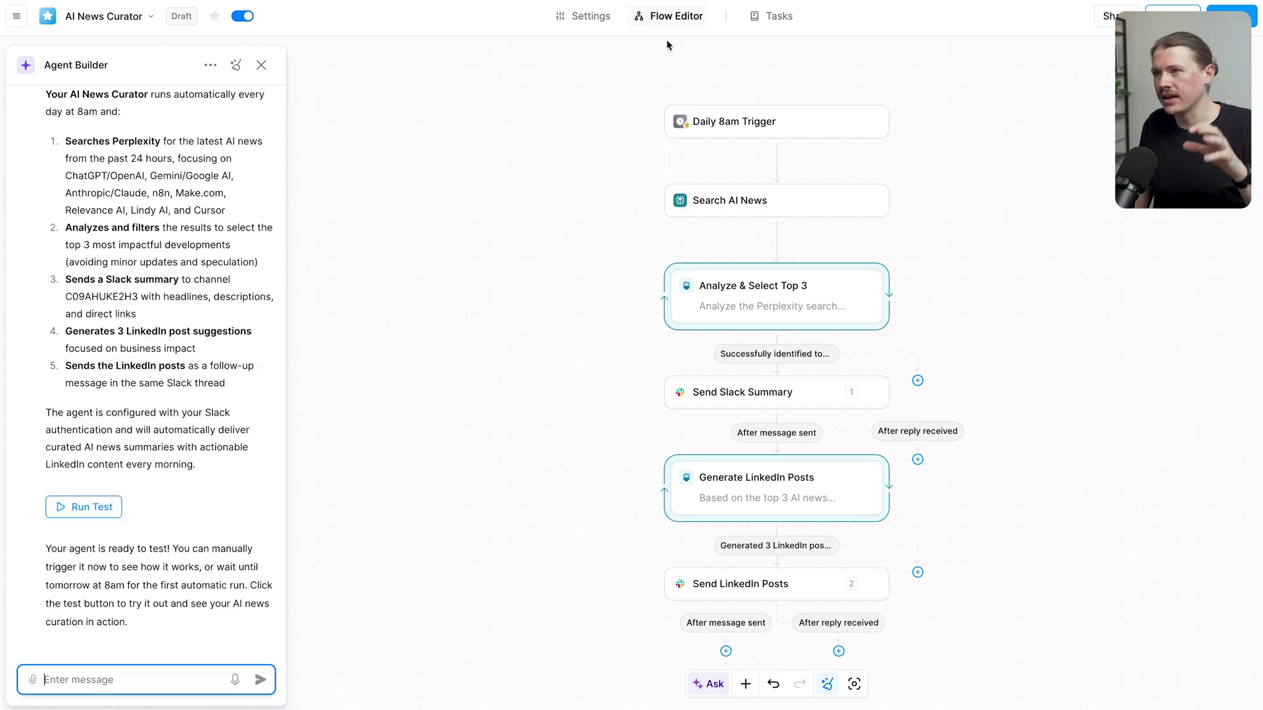
click(746, 207)
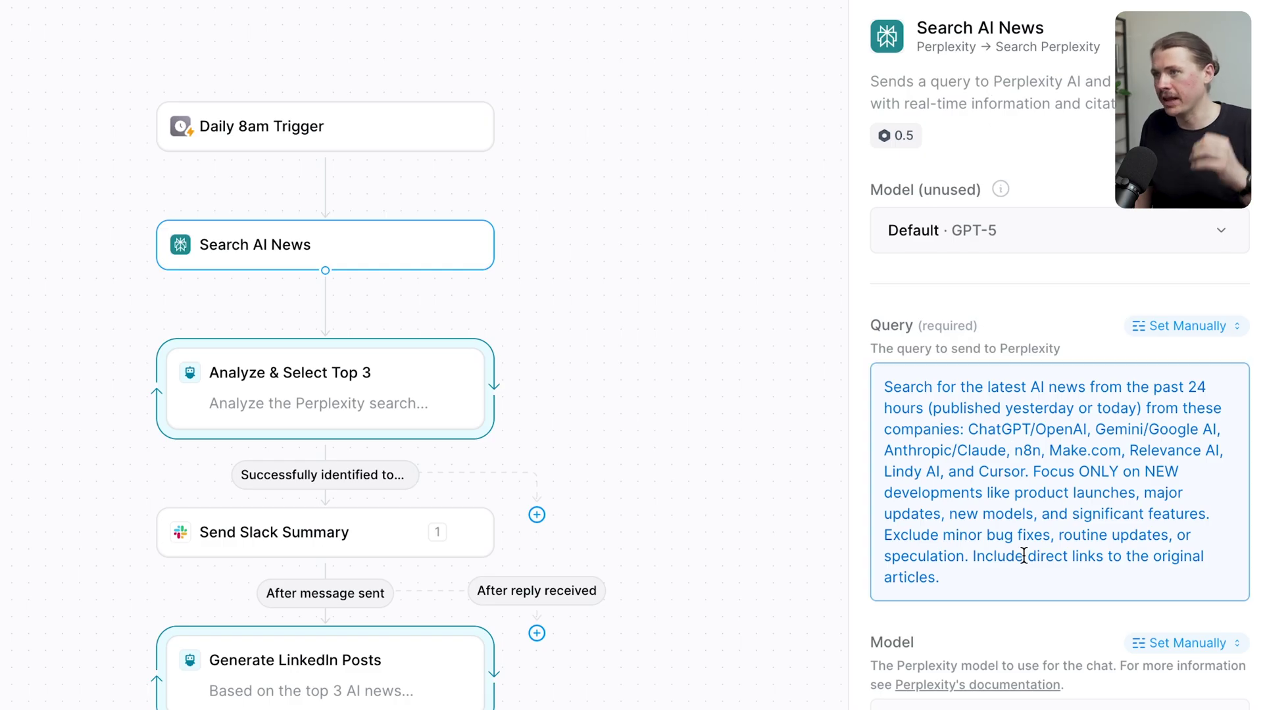
Examine the message prompt of the Send Slack Summary step, including its format for the top 3 news items
click(369, 539)
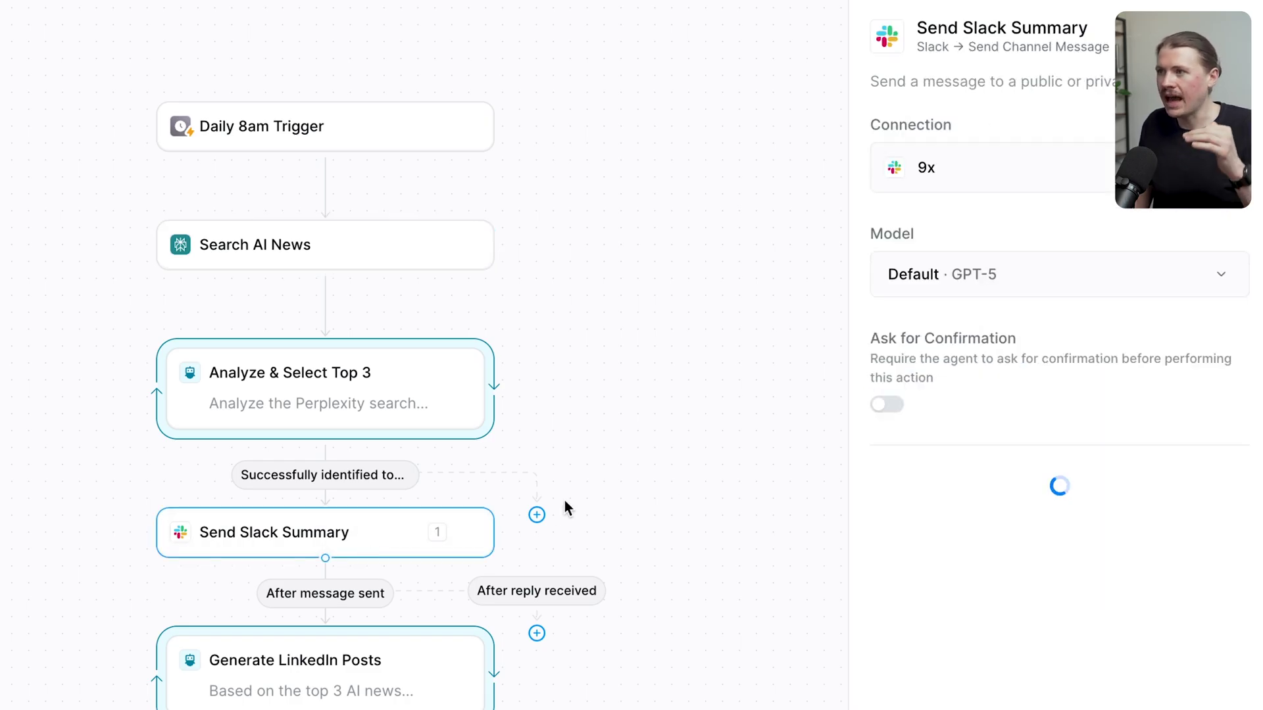
scroll(890, 487, down, 5)
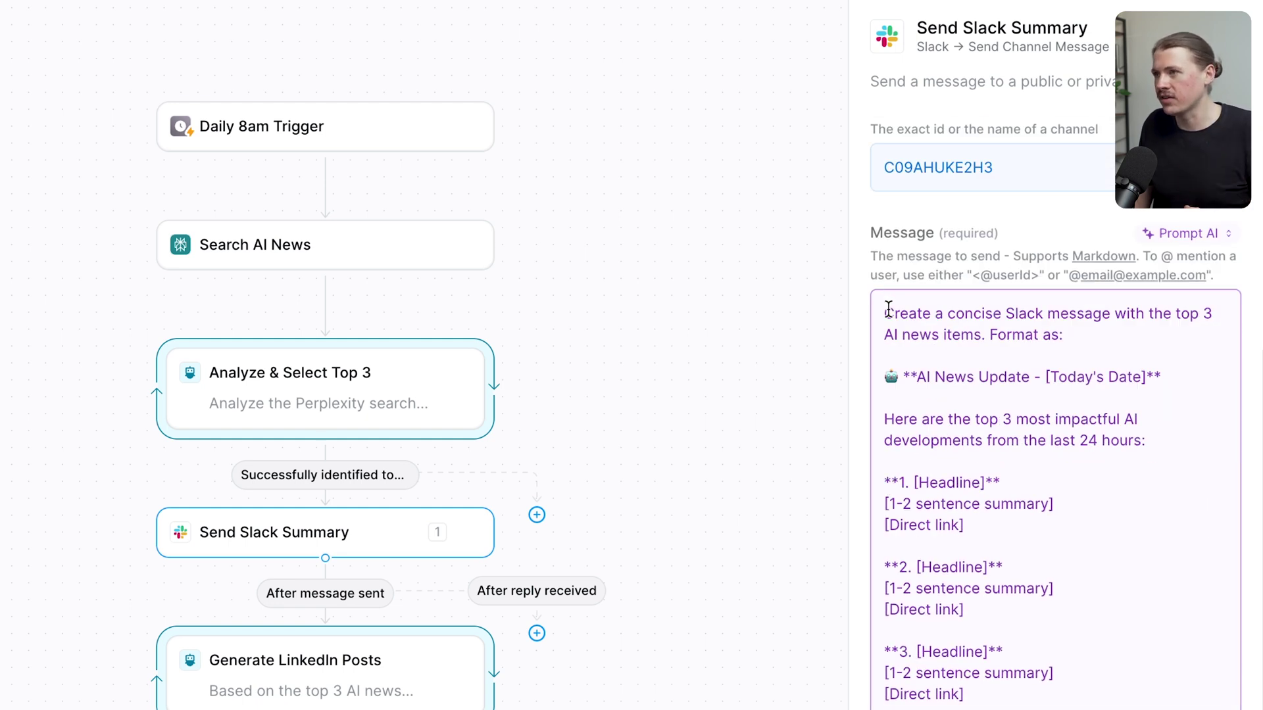
drag(887, 309, 1036, 313)
drag(1199, 313, 1147, 335)
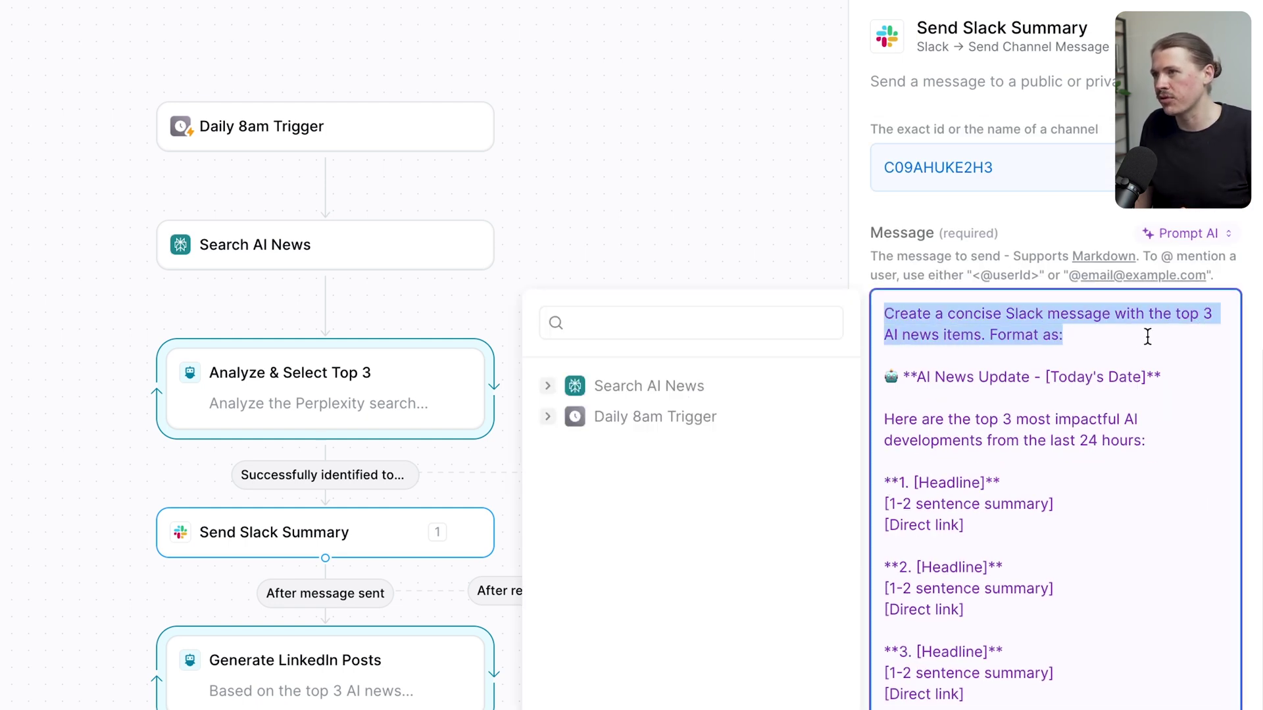
scroll(1127, 330, down, 3)
drag(1060, 583, 925, 230)
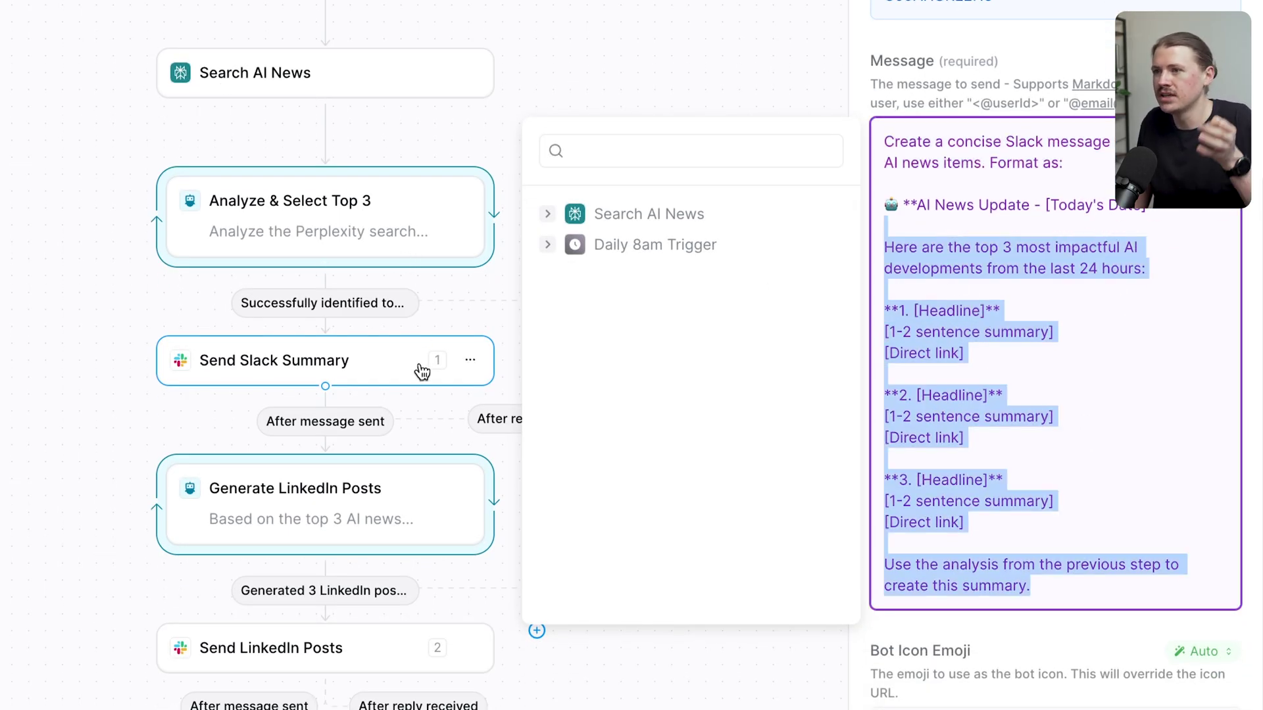
Read through the Generate LinkedIn Posts prompt and its five requirements for each post suggestion
click(403, 524)
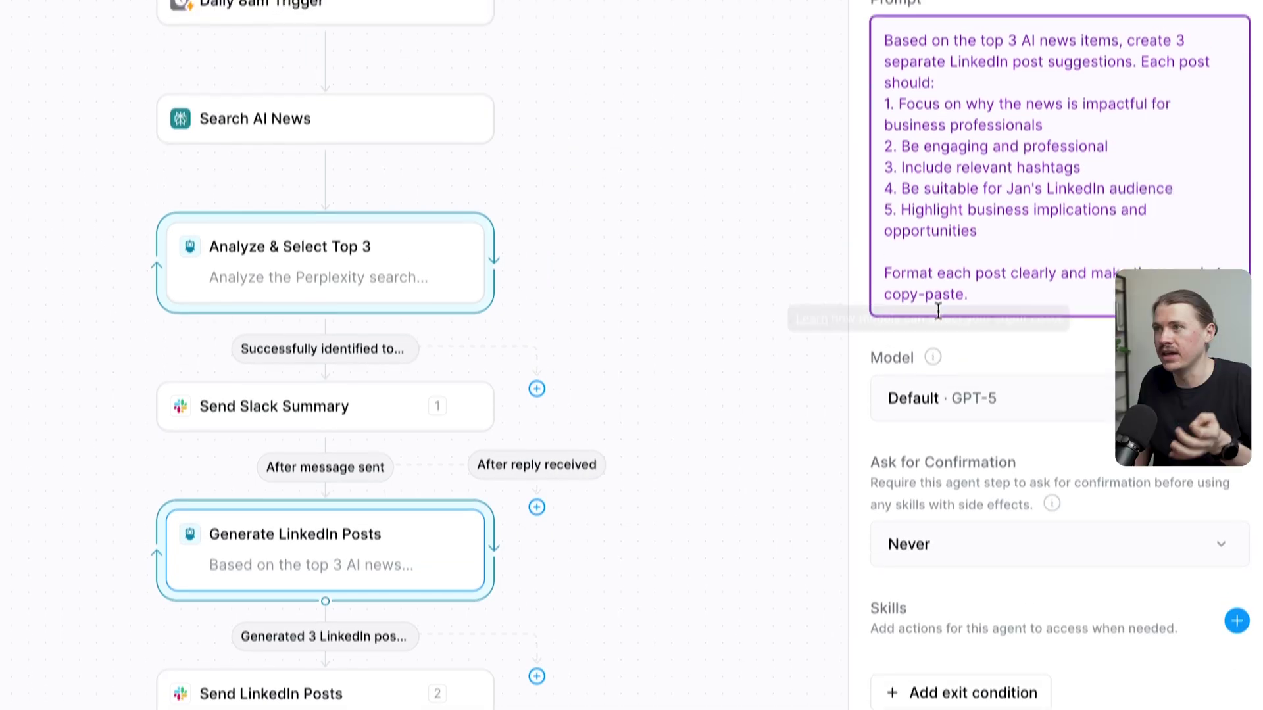
drag(912, 135, 1069, 137)
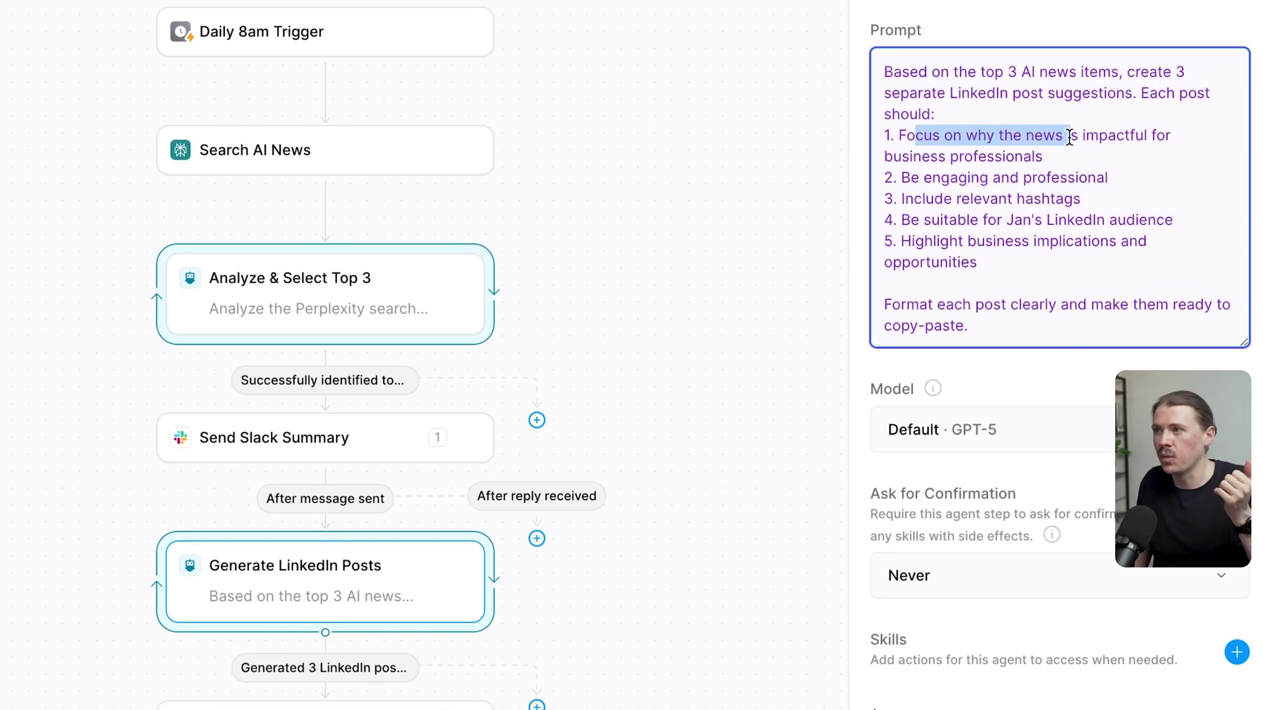
drag(931, 177, 1081, 179)
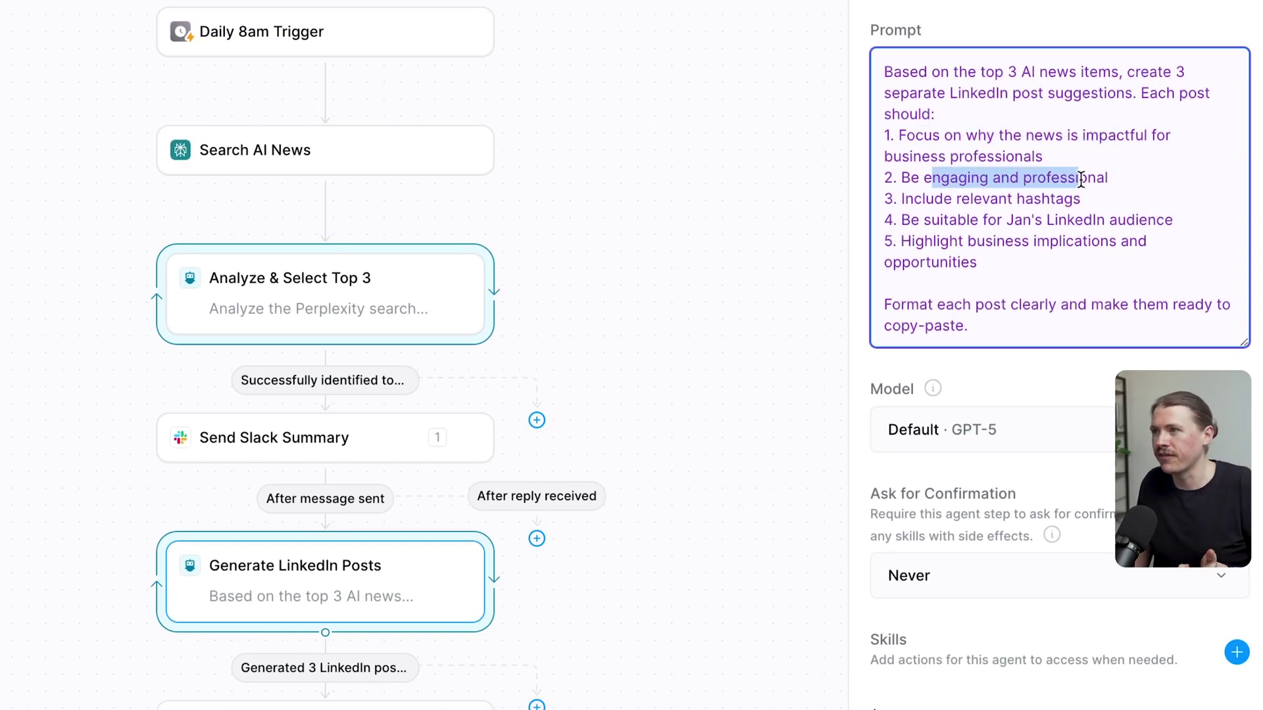
drag(956, 199, 1091, 202)
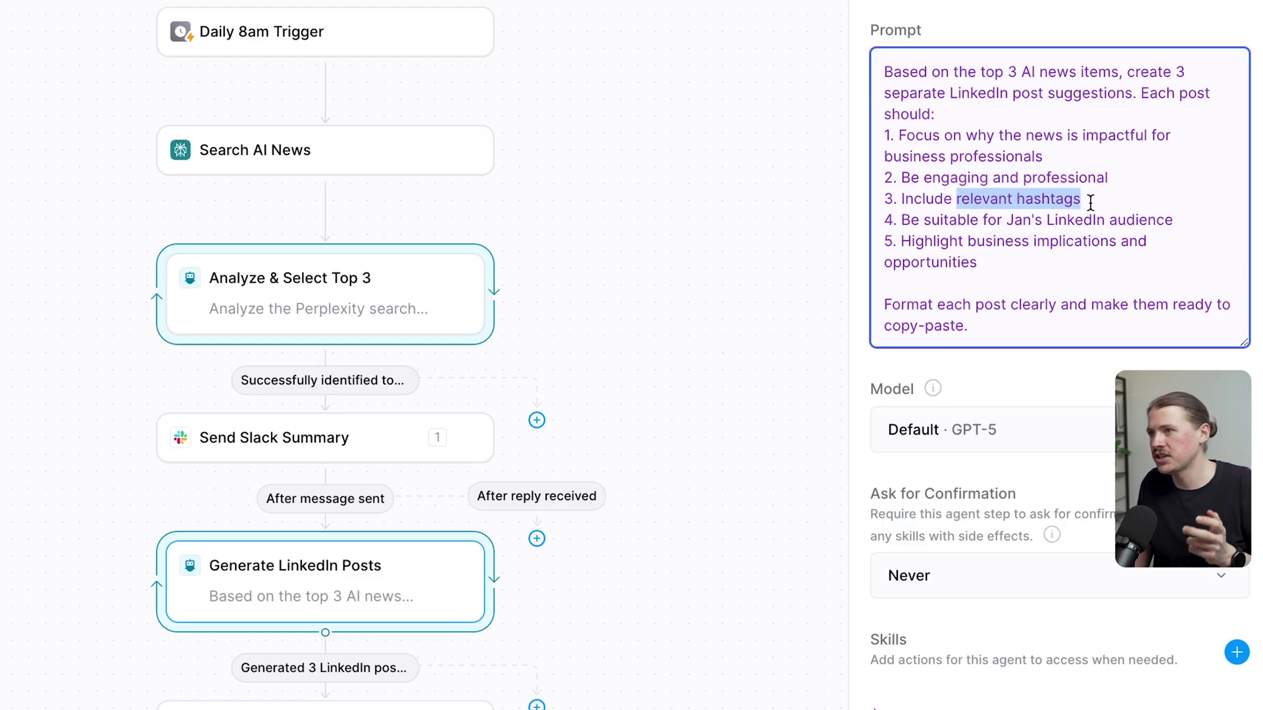
drag(990, 233, 1070, 224)
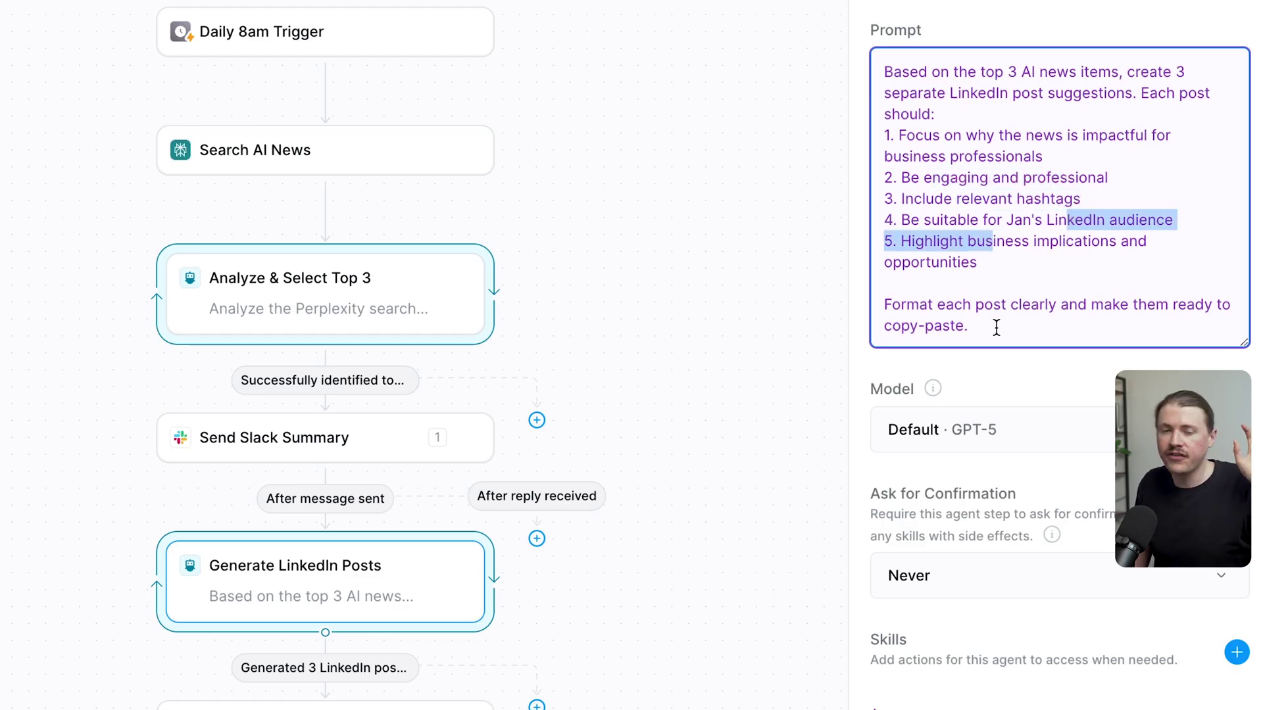
click(1012, 279)
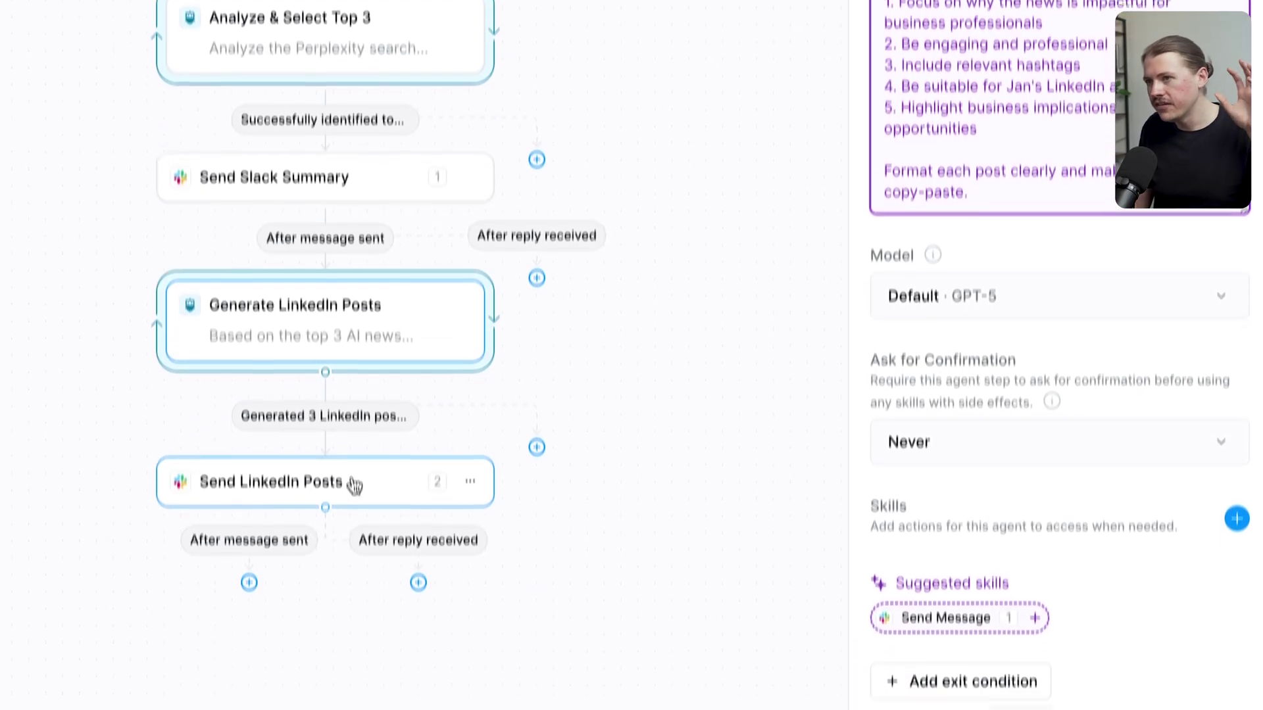
Check the channel and message prompt of the Send LinkedIn Posts step, and close its settings
click(355, 416)
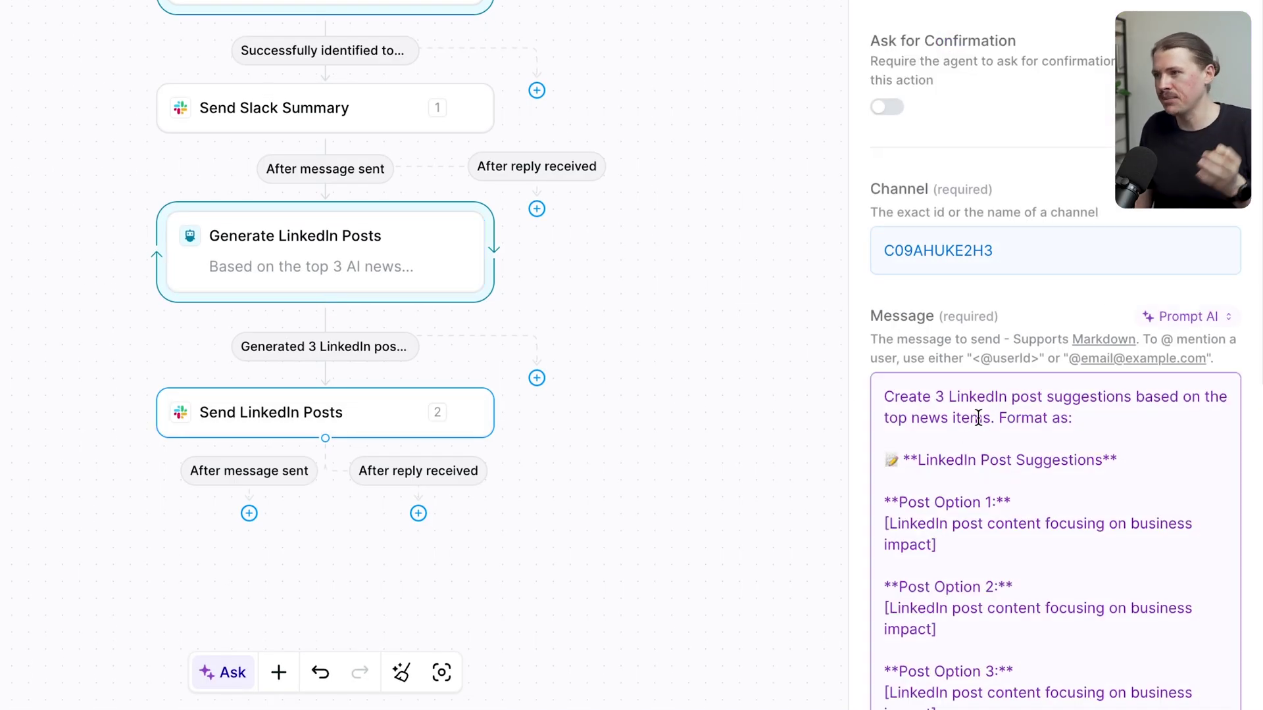
scroll(978, 417, down, 2)
drag(981, 672, 889, 370)
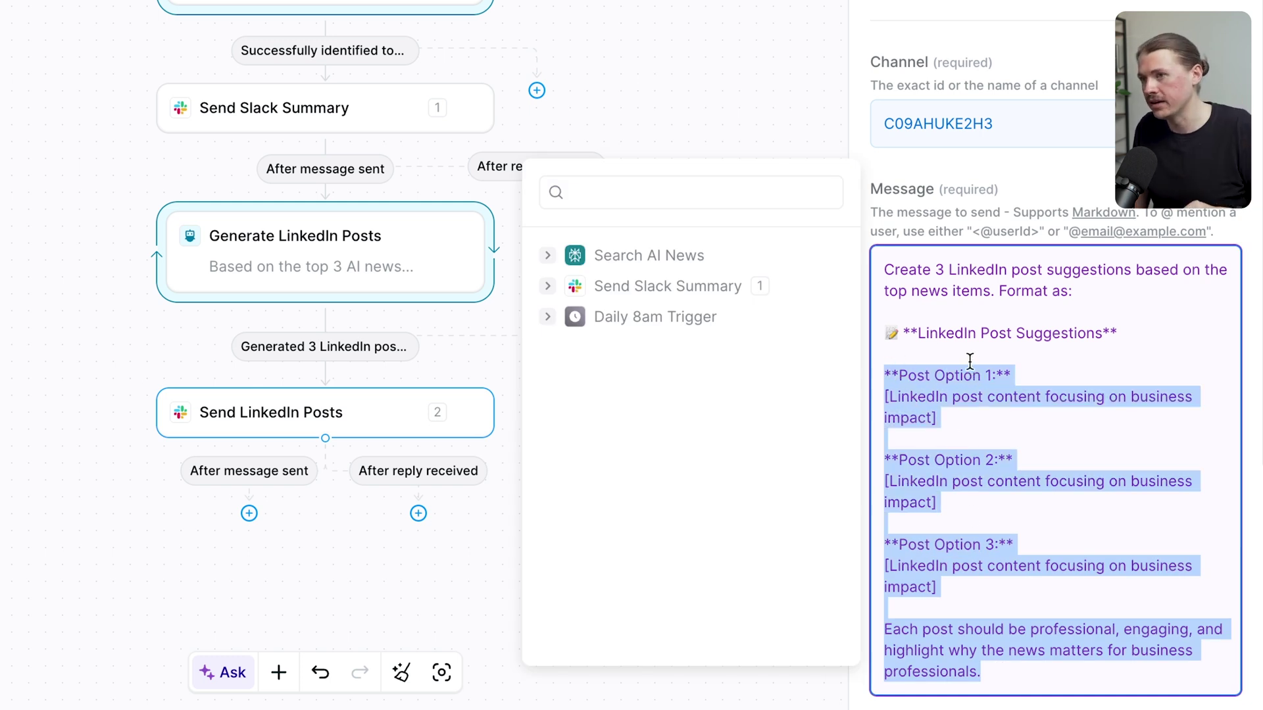
click(1118, 44)
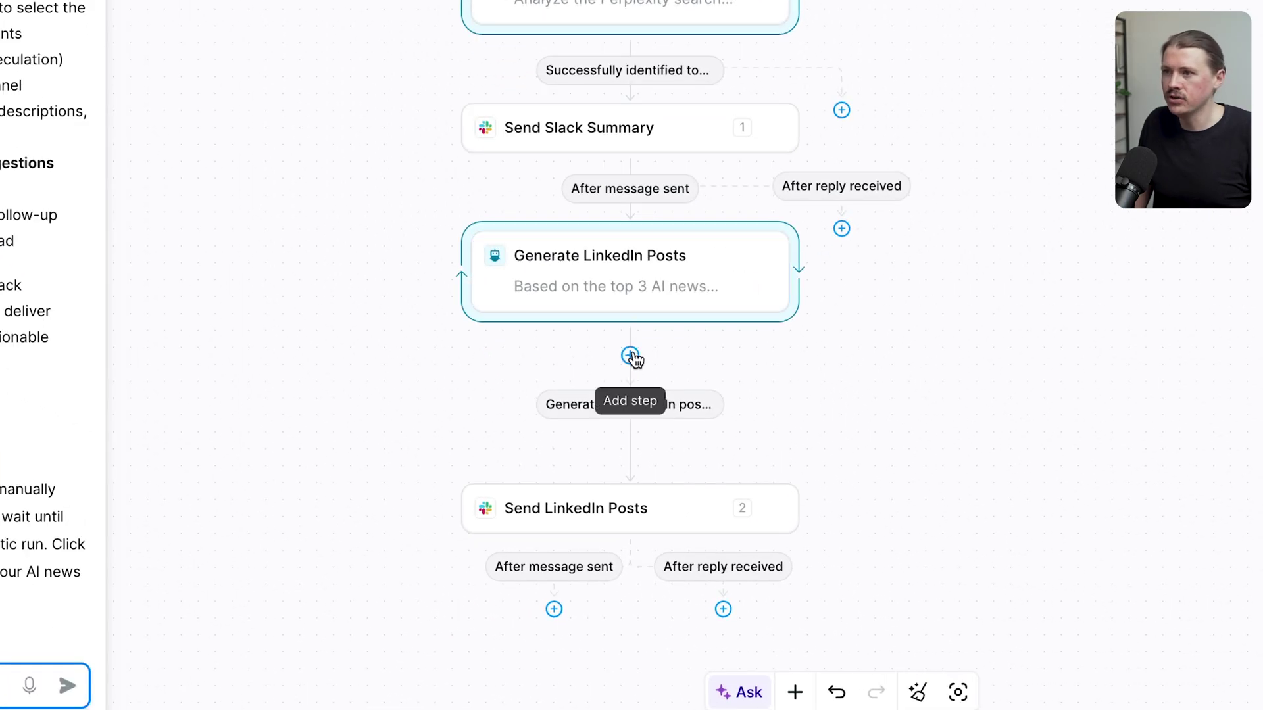
Insert a Slack Send Message step after Generate LinkedIn Posts, using the Send Slack Summary thread and Prompt AI for its message
click(631, 357)
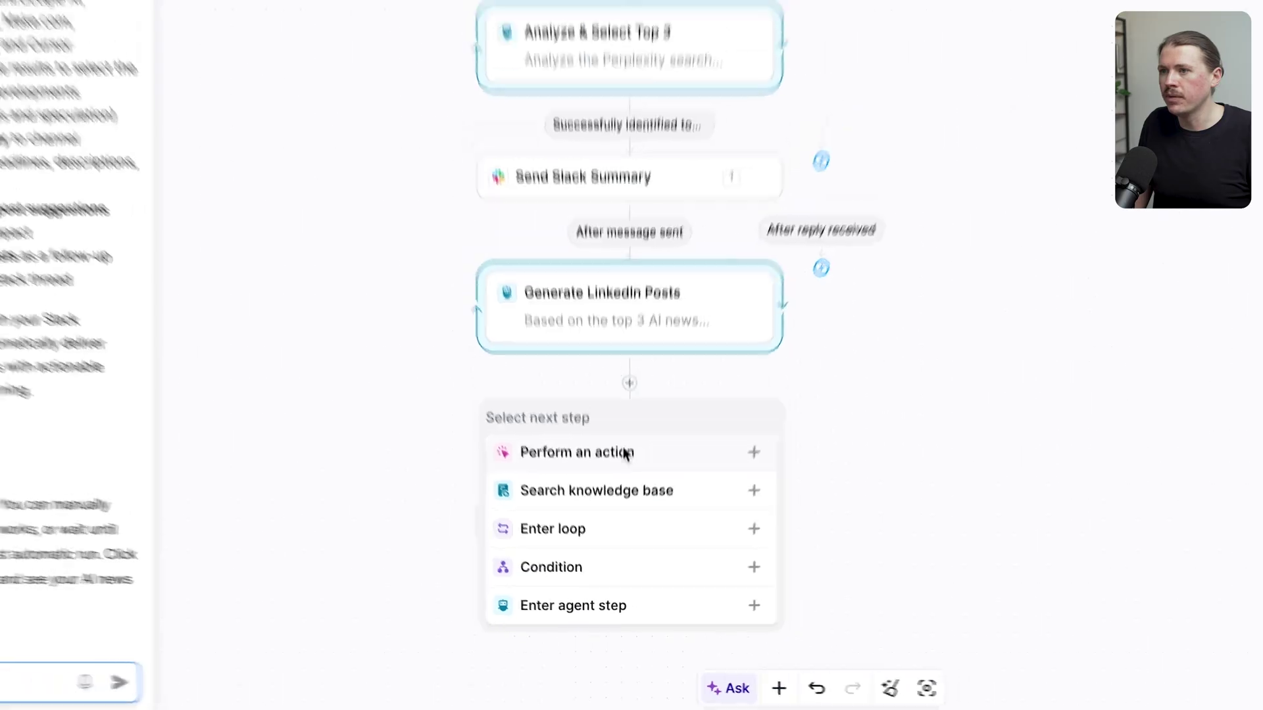
click(625, 433)
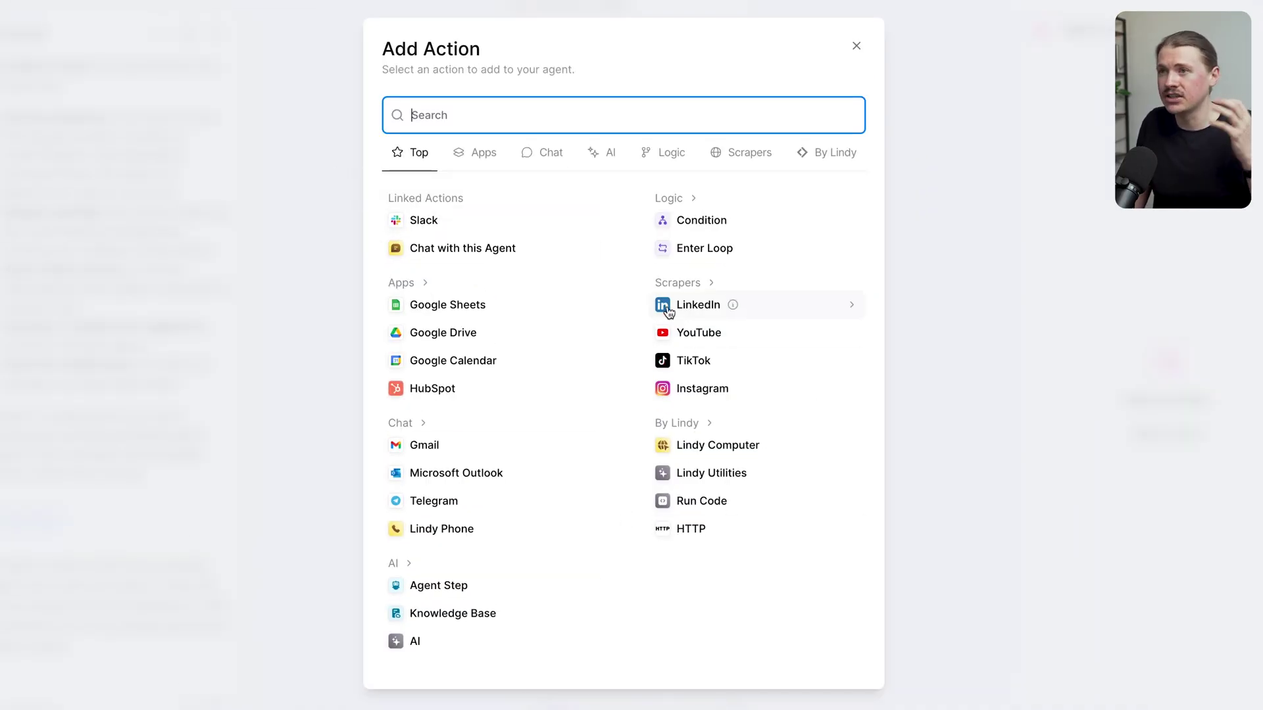
click(432, 225)
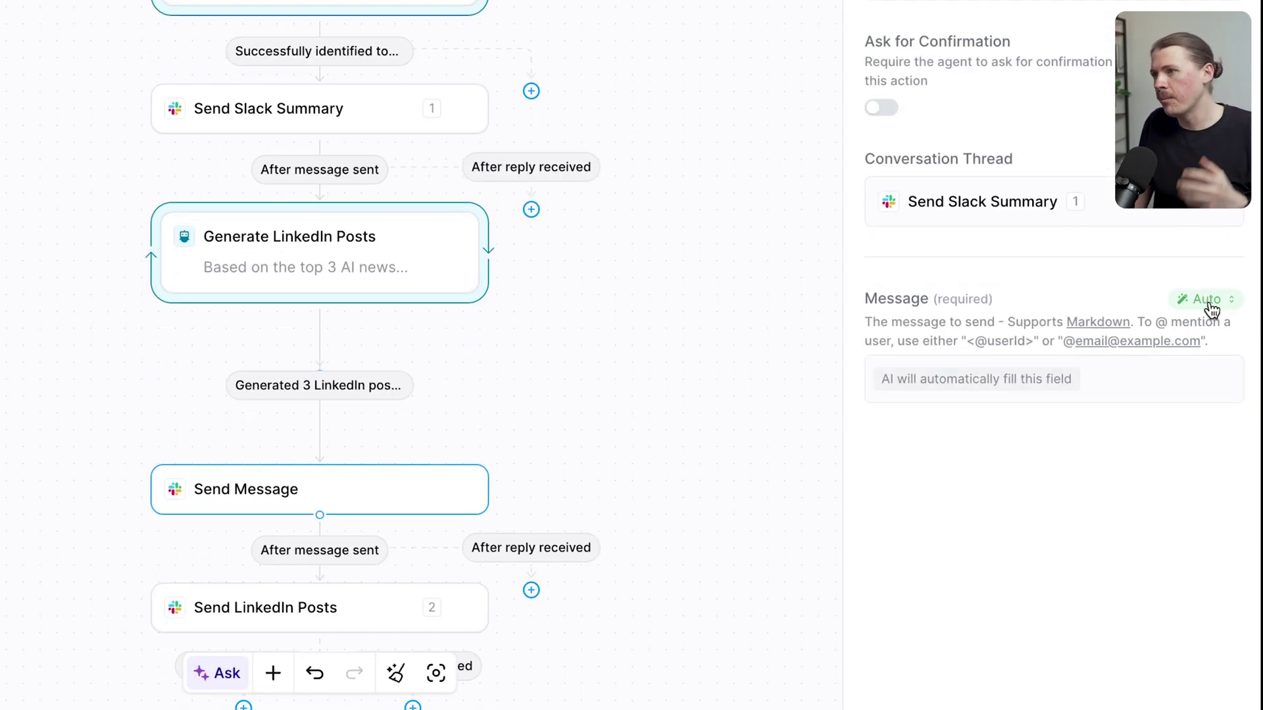
click(1212, 304)
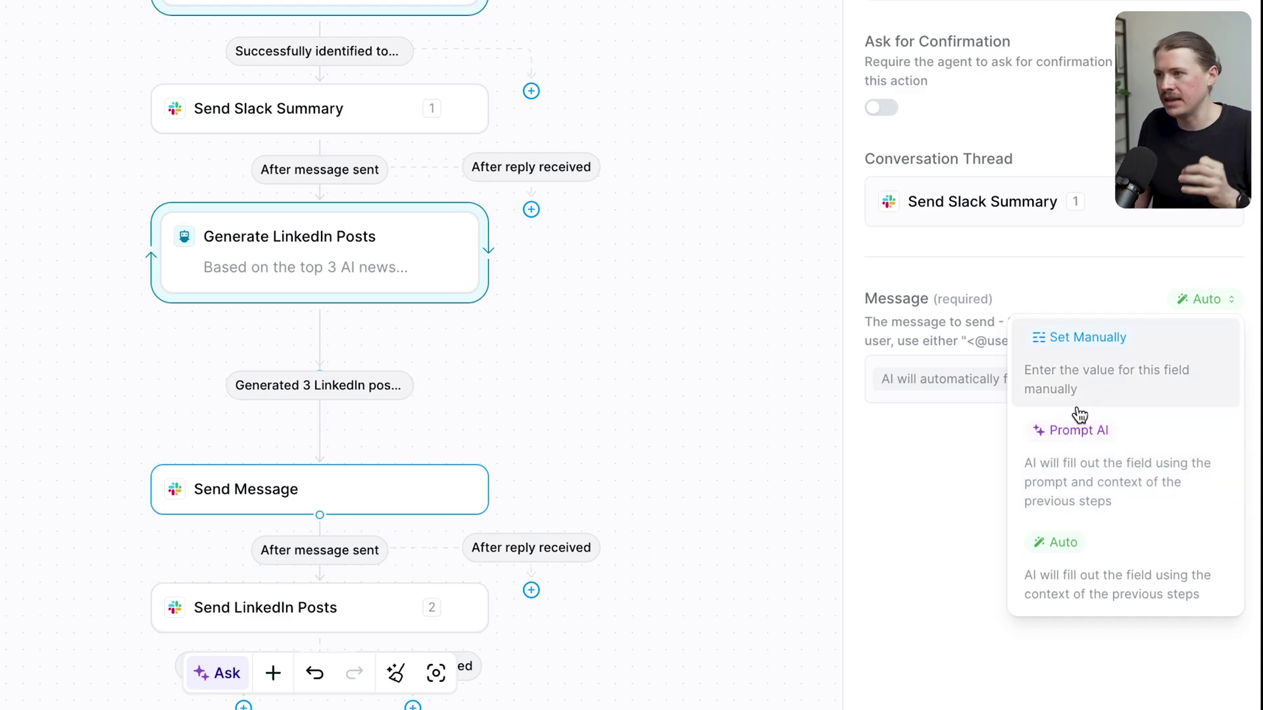
click(1084, 467)
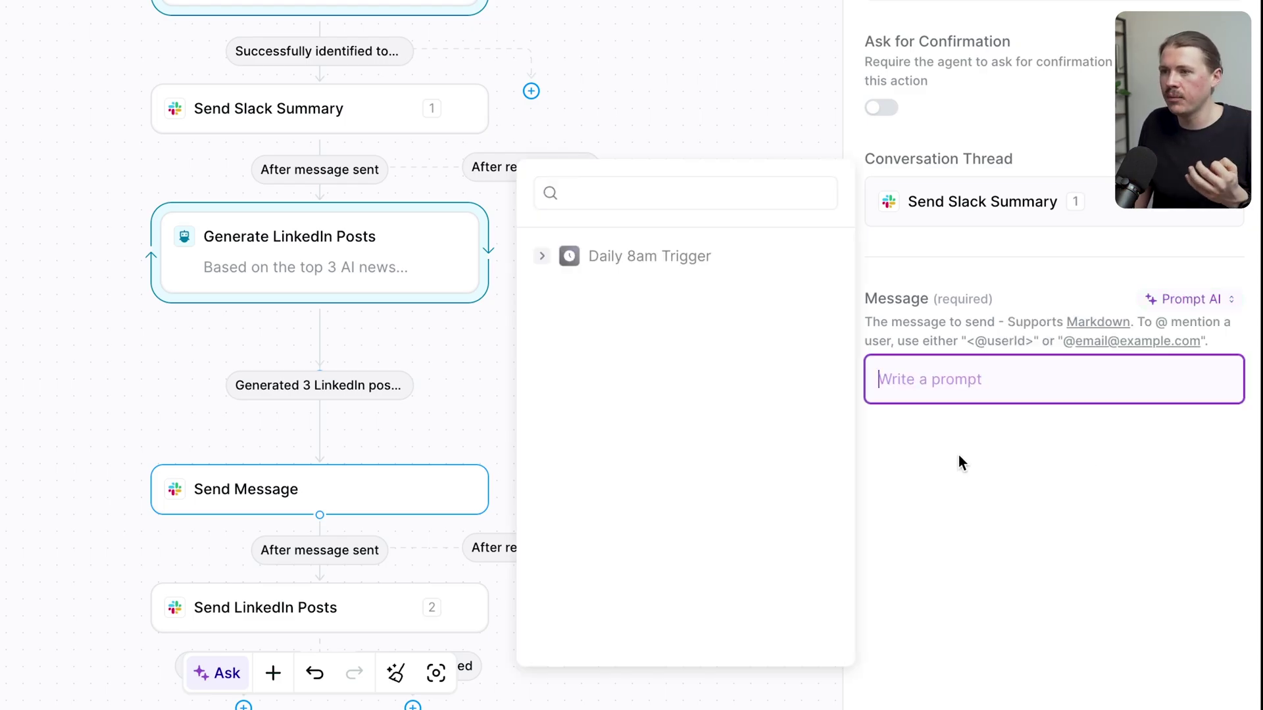
Copy the whole message prompt from the Send LinkedIn Posts step into the Send Message step's message
click(343, 615)
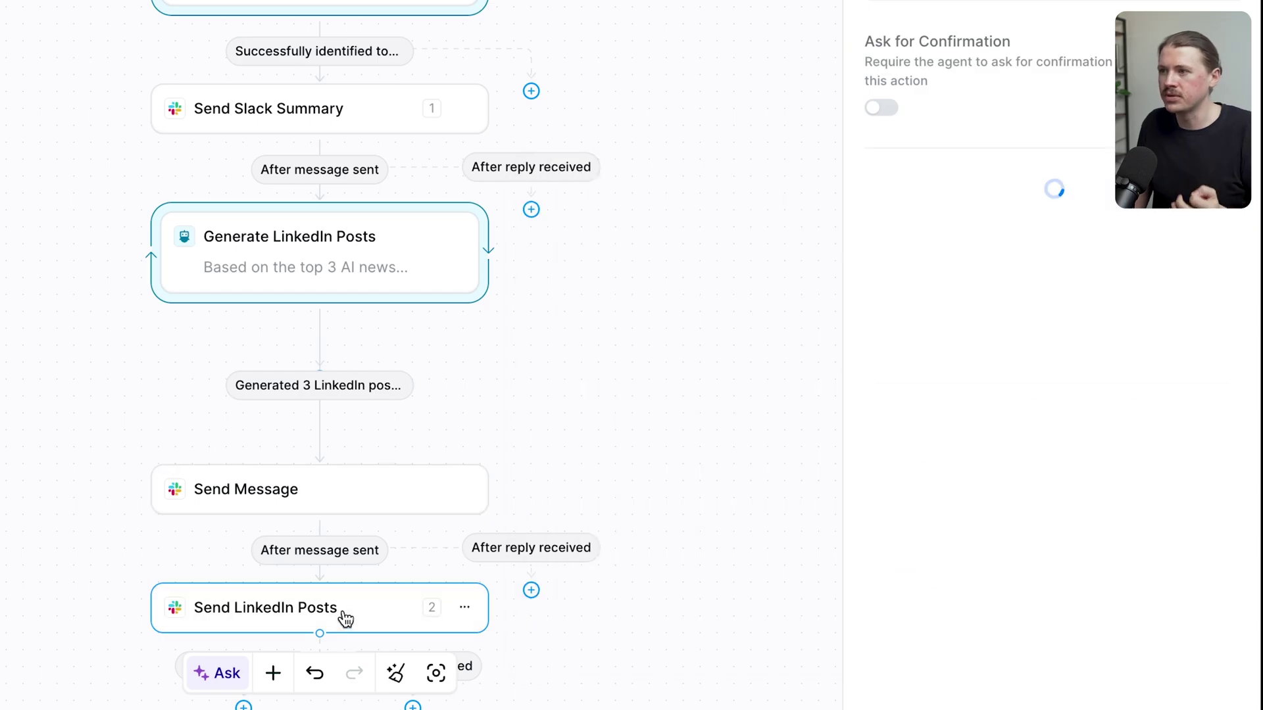
scroll(980, 412, down, 4)
click(1030, 492)
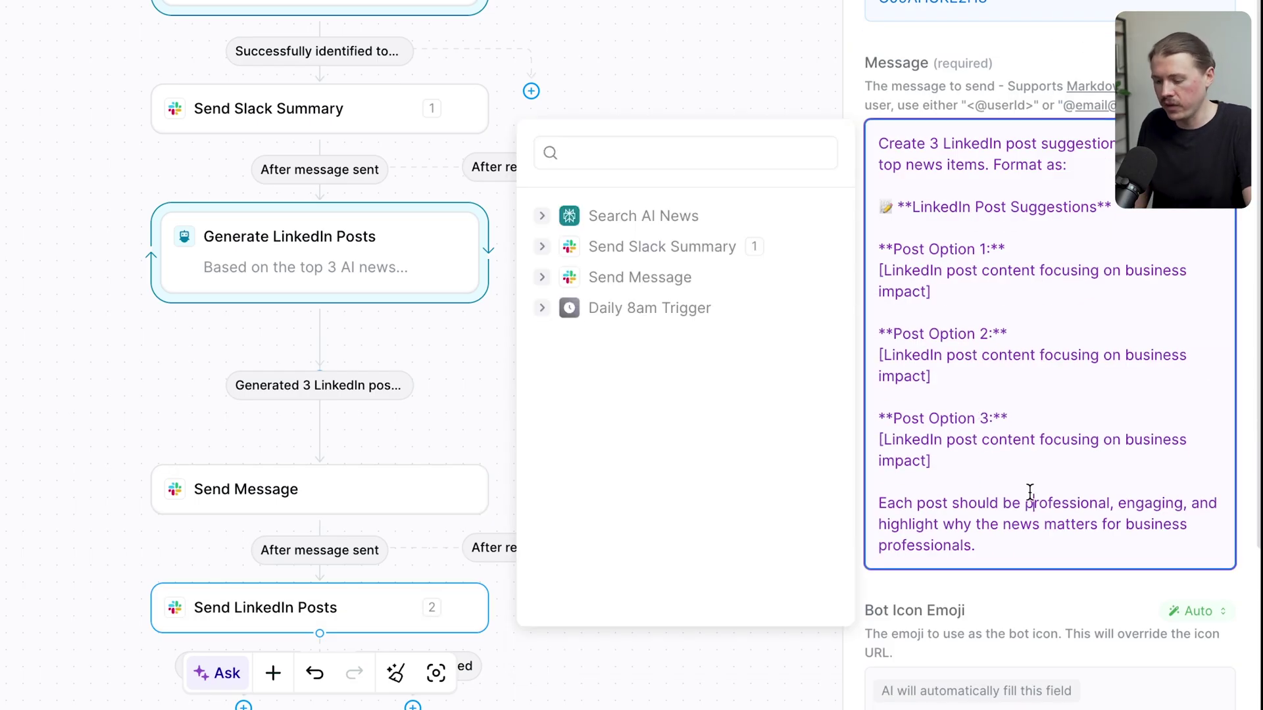
key(ctrl+a)
key(ctrl+c)
click(336, 498)
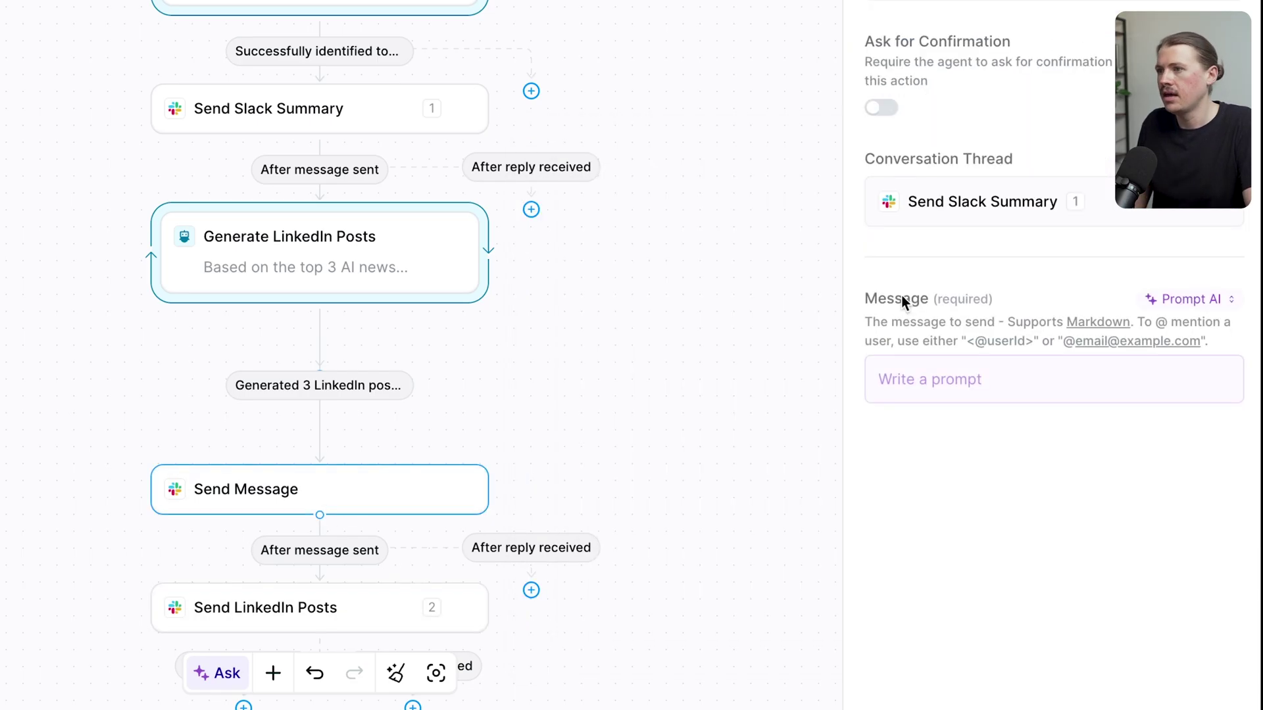
click(950, 362)
key(ctrl+v)
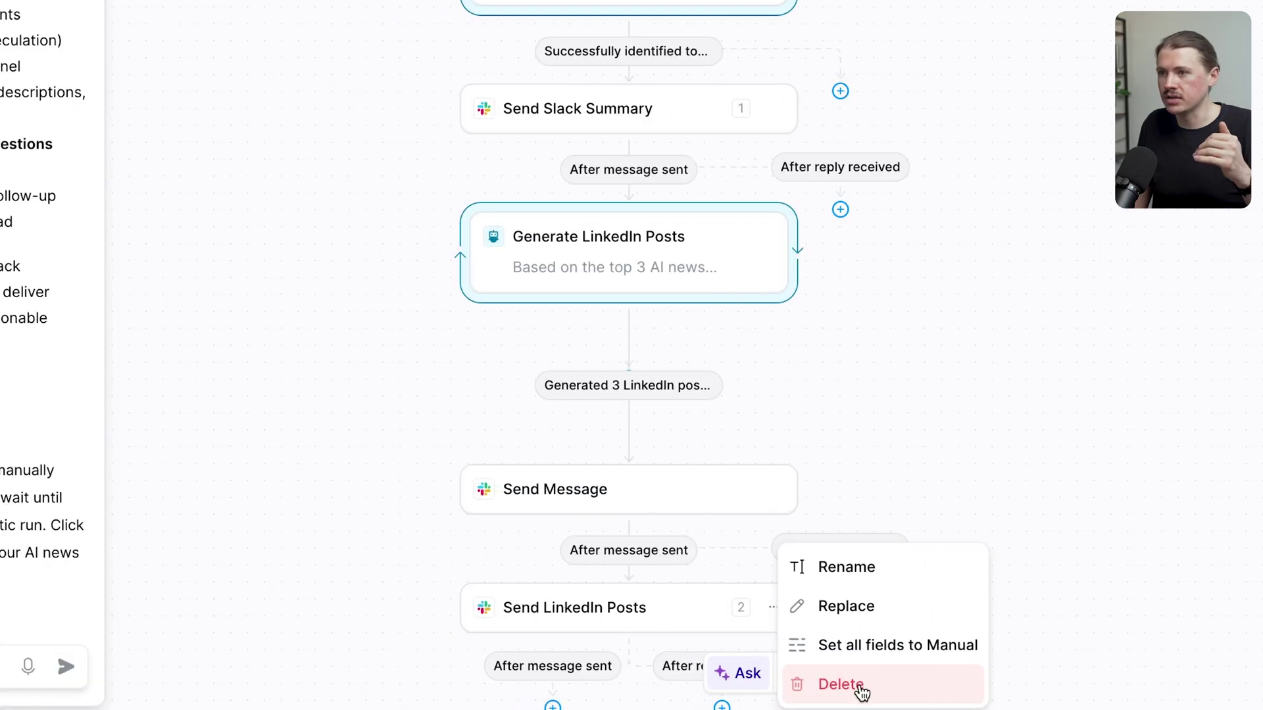
Delete the original Send LinkedIn Posts step and rename the Send Message step "Send Linkedin Posts"
click(860, 687)
click(774, 489)
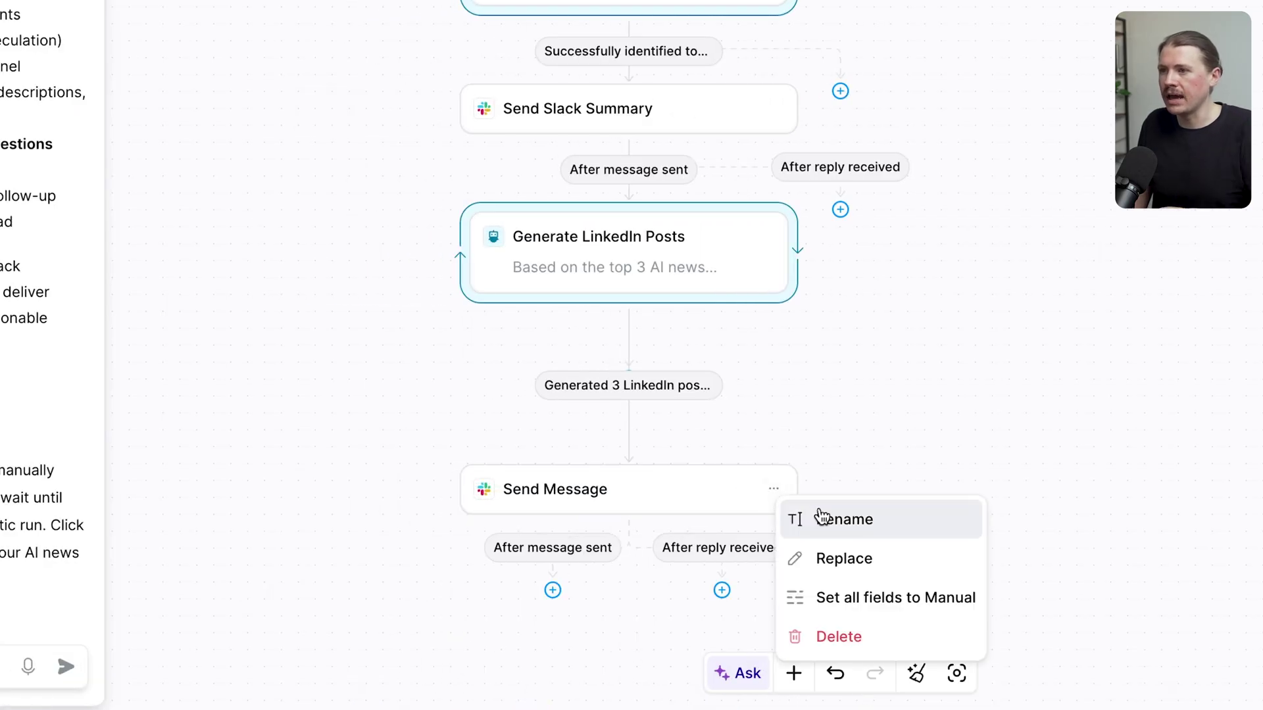
click(822, 518)
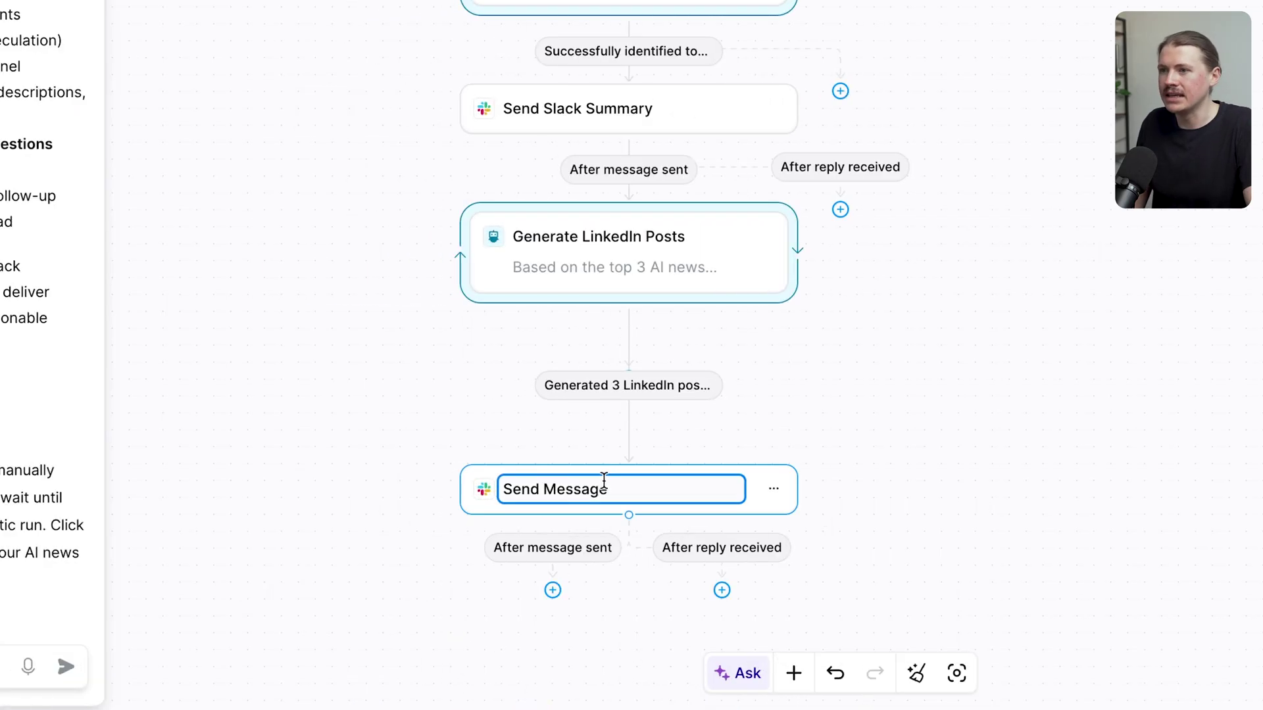
double_click(600, 487)
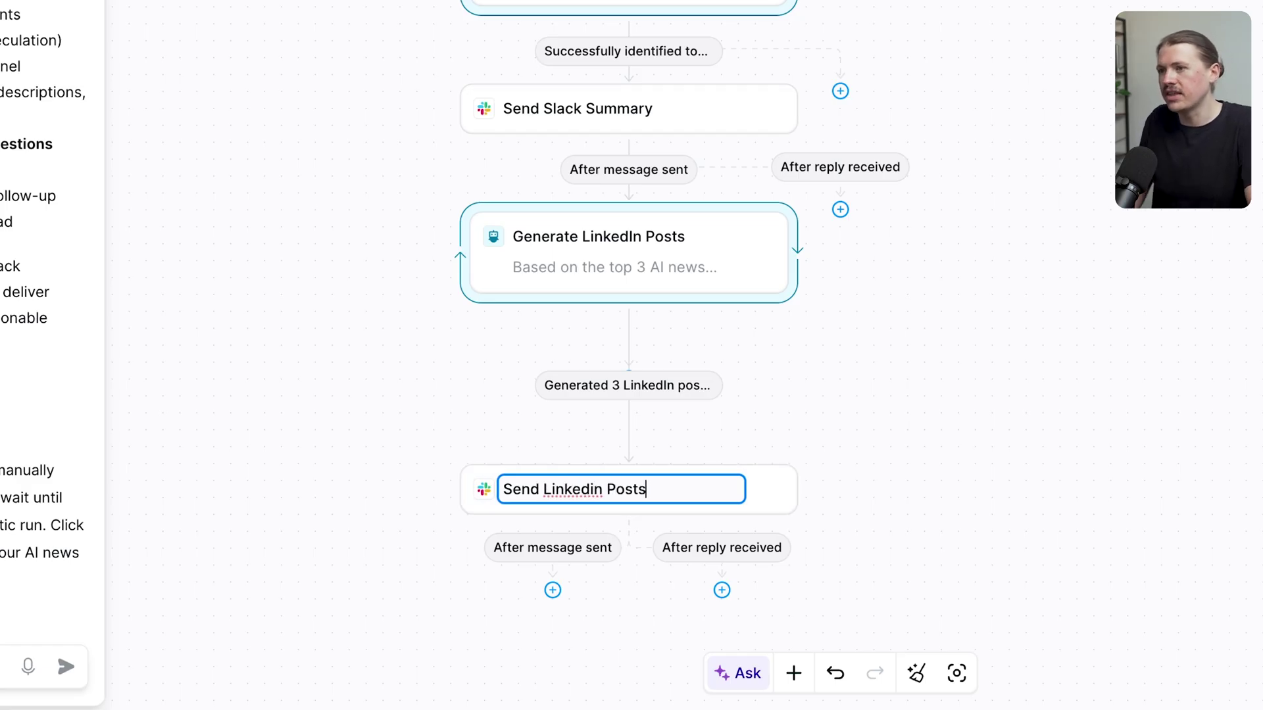
Move the Send Linkedin Posts step up in the flow so that it sits closer to Generate LinkedIn Posts
click(809, 206)
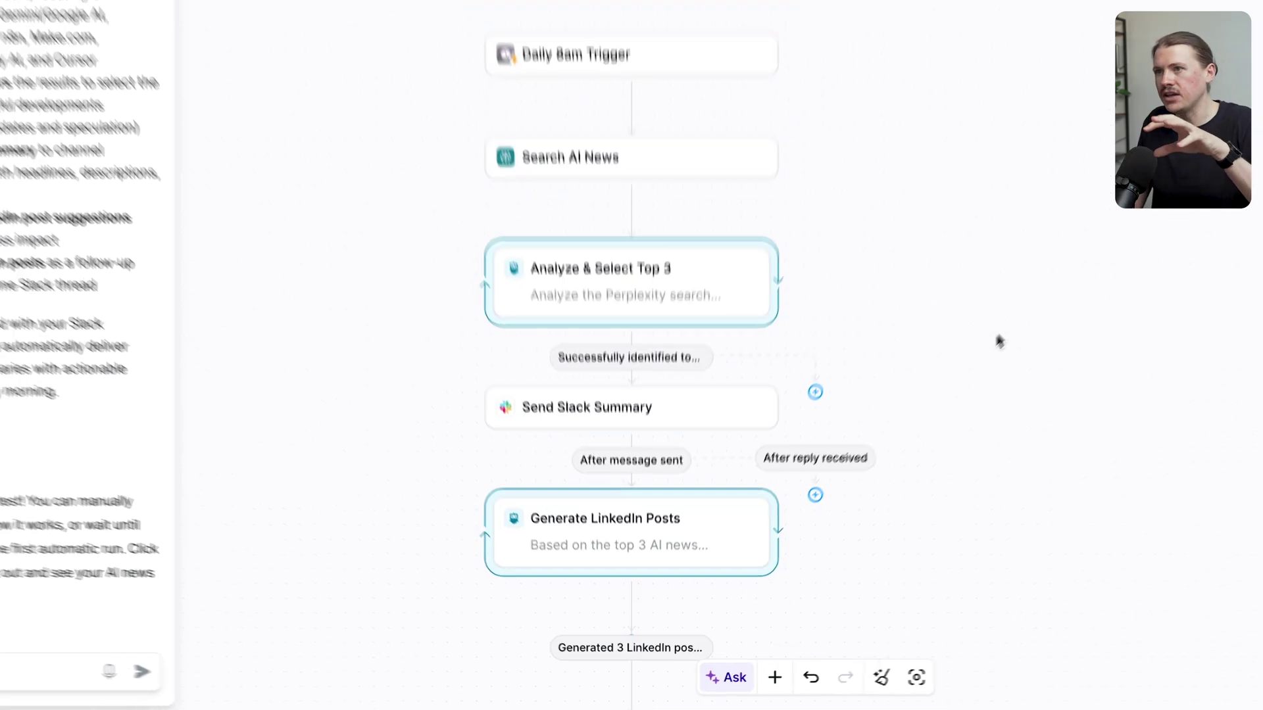
scroll(914, 418, down, 2)
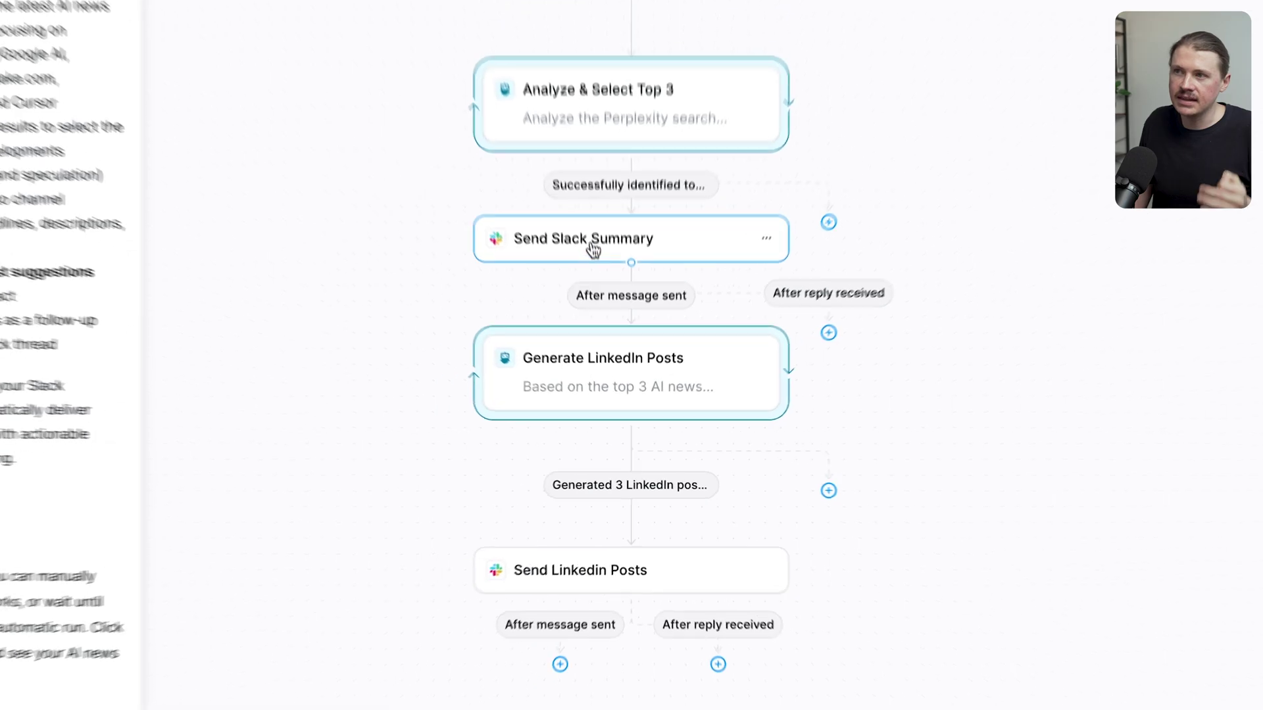
drag(634, 576, 637, 519)
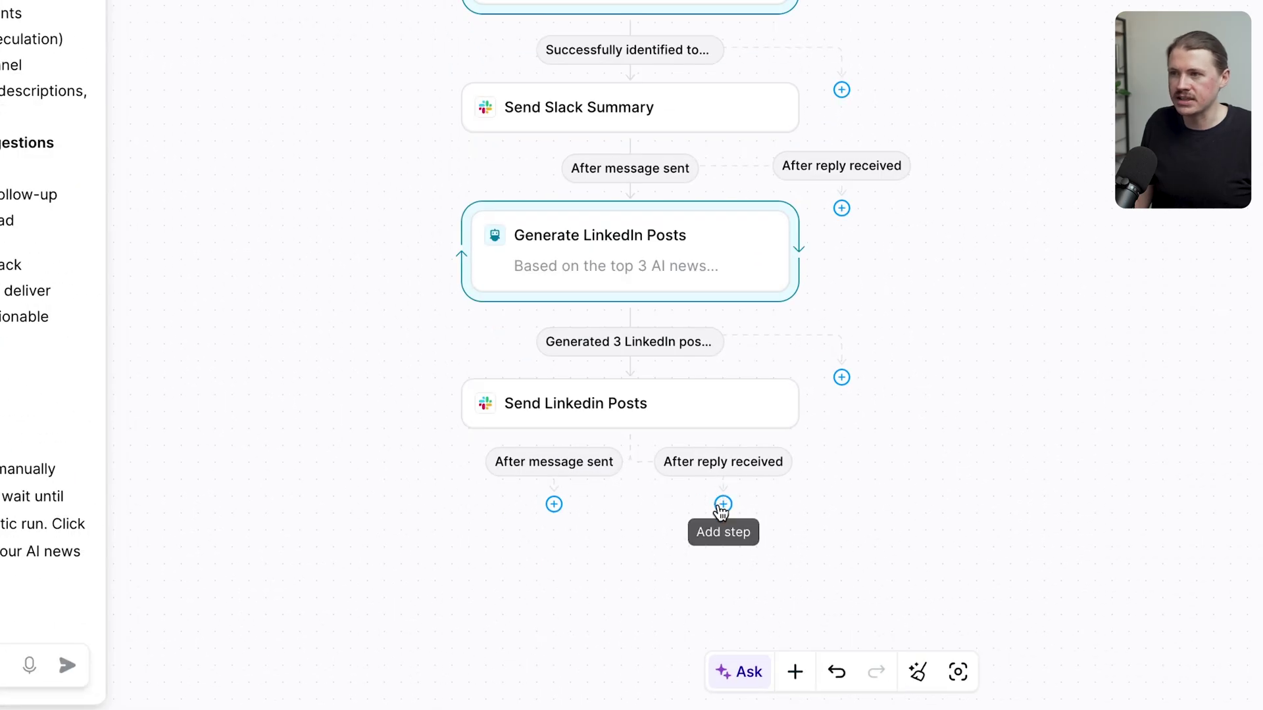
mouse_move(586, 403)
mouse_down()
mouse_move(578, 421)
mouse_move(584, 378)
mouse_up()
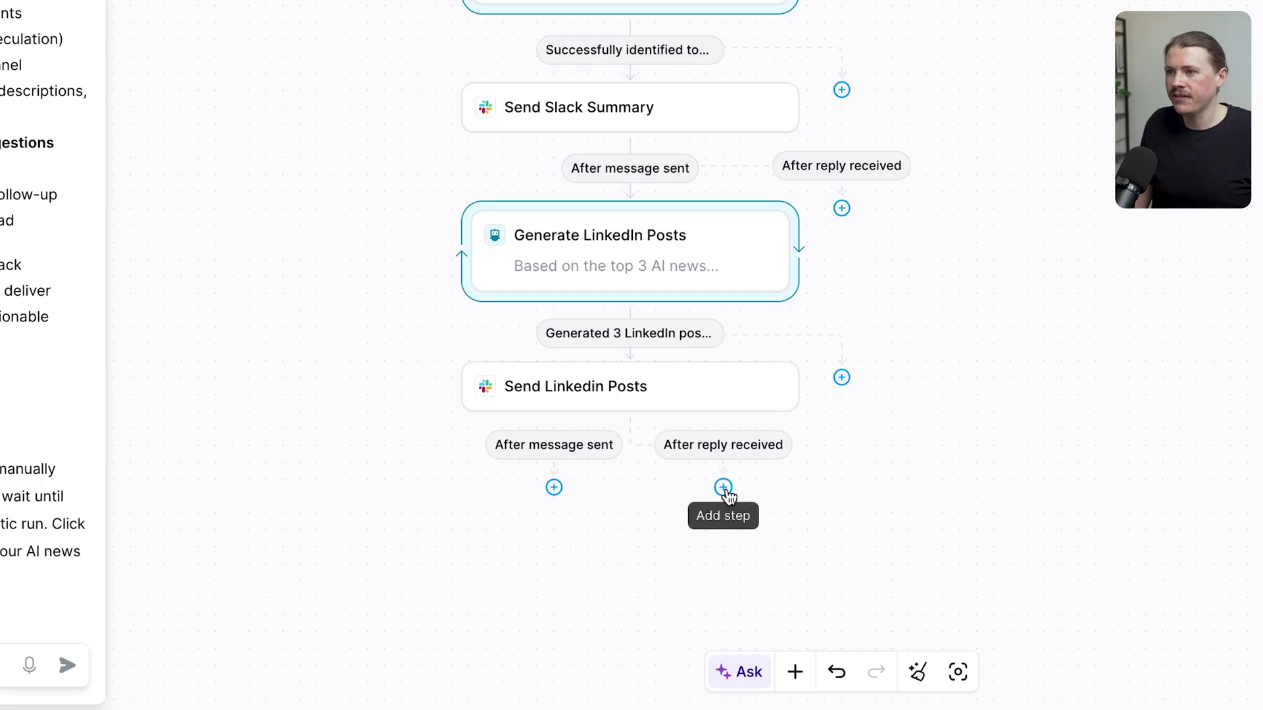
Add an agent step after a reply to Send Linkedin Posts, prompting it to help craft perfect LinkedIn posts and iterate on them from the owner's feedback
click(722, 487)
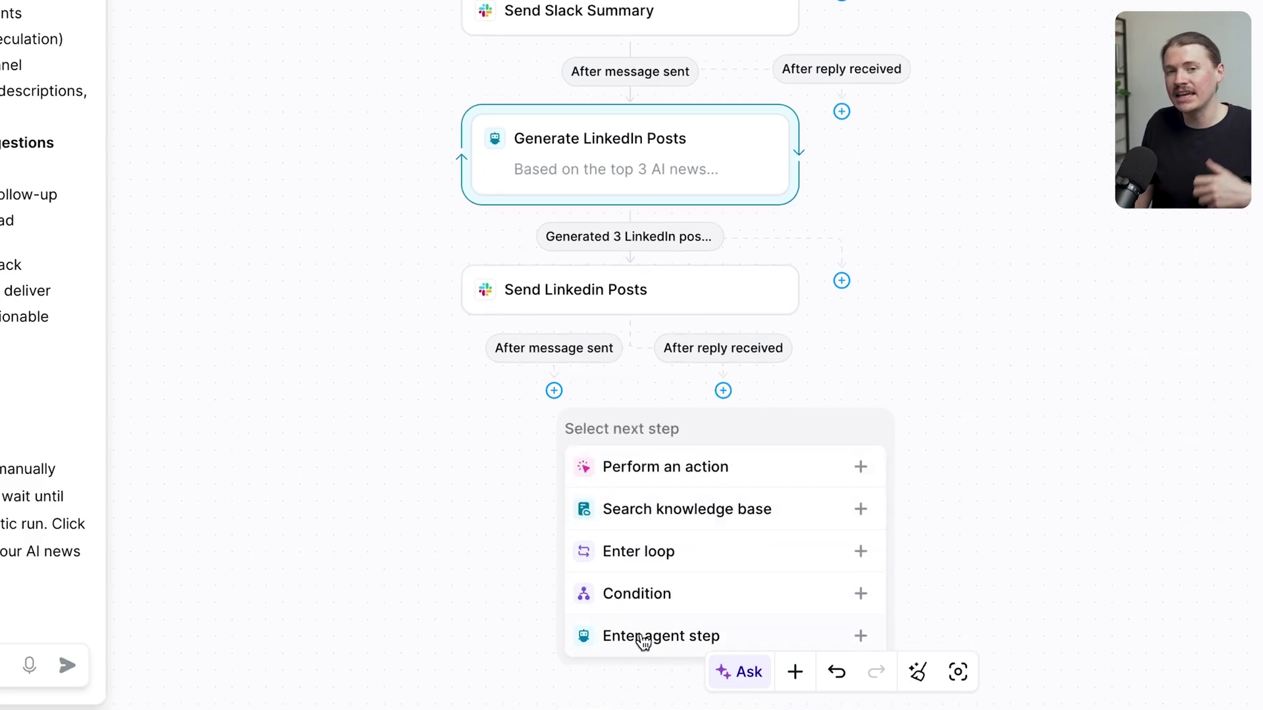
click(716, 638)
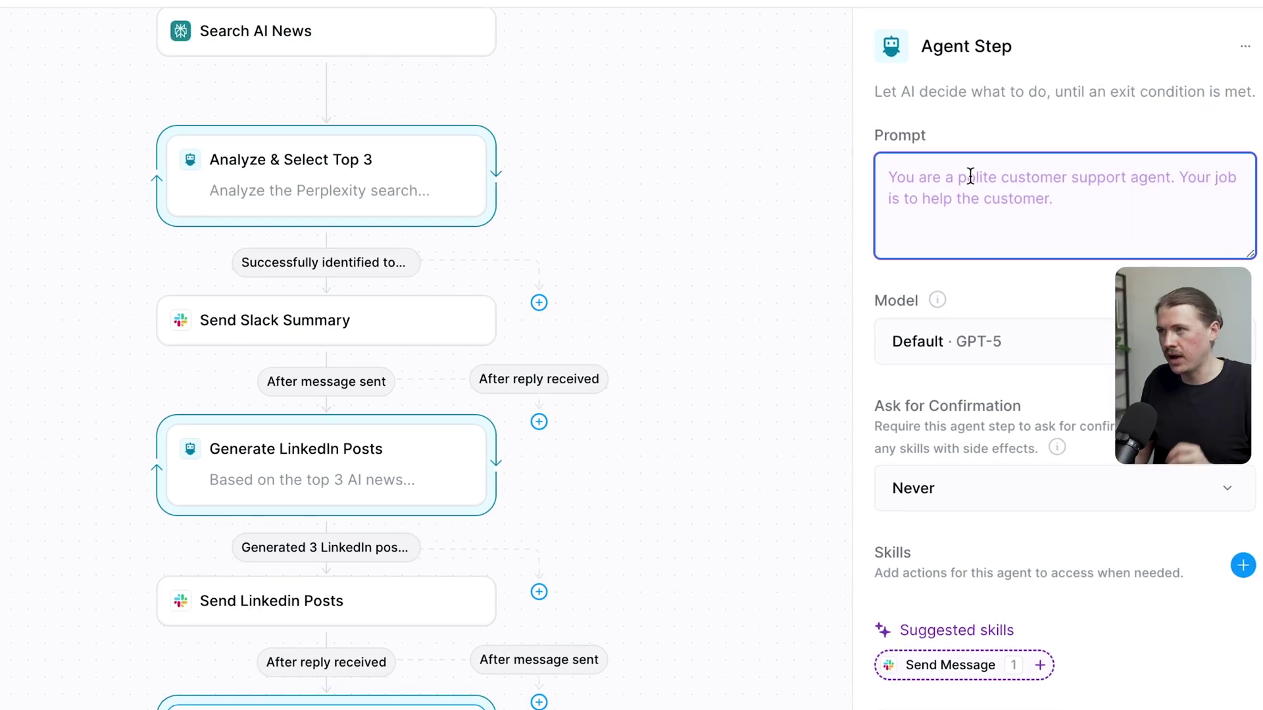
click(970, 177)
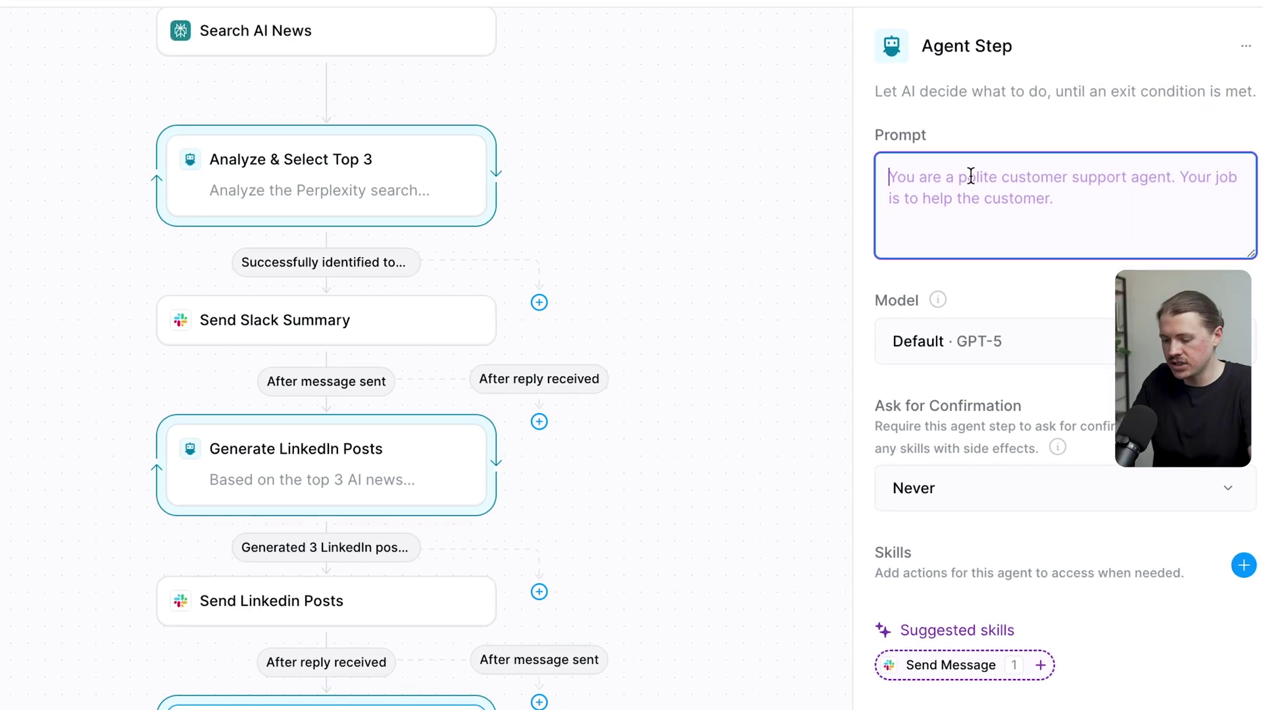
text(Assist Jan with crafting the perfect Linkedin post or posts)
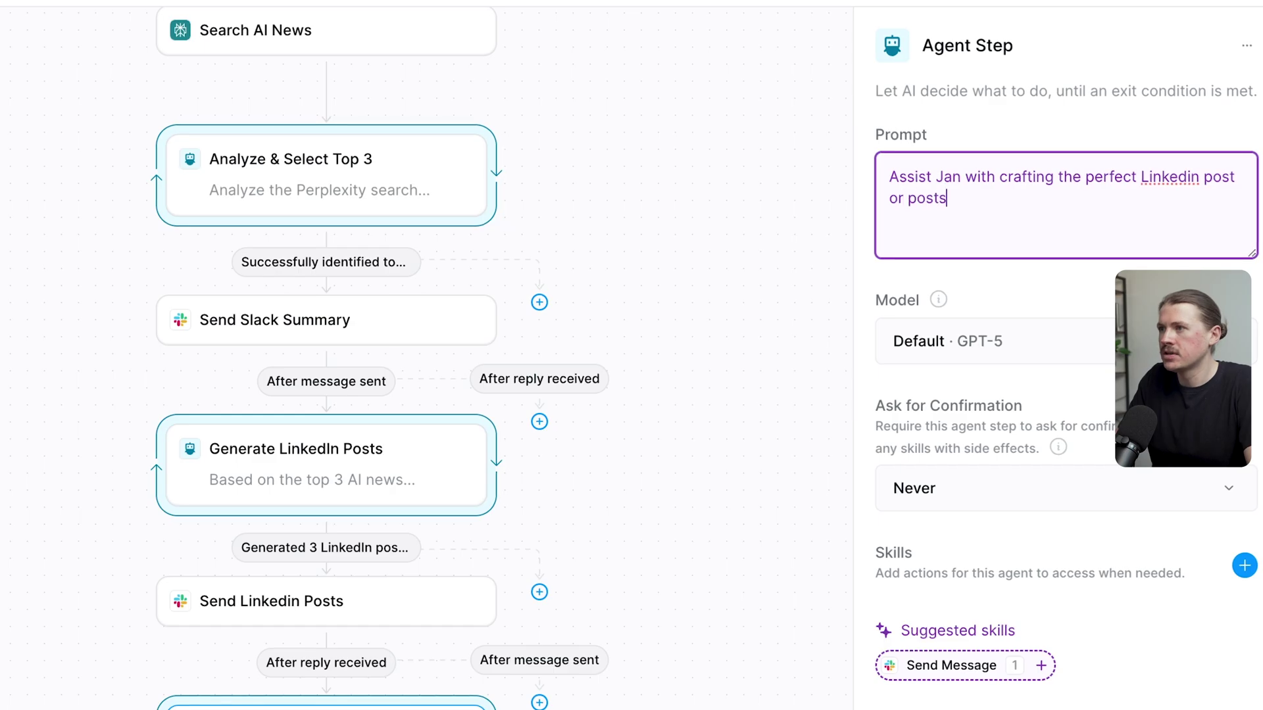
text(te on the posts )
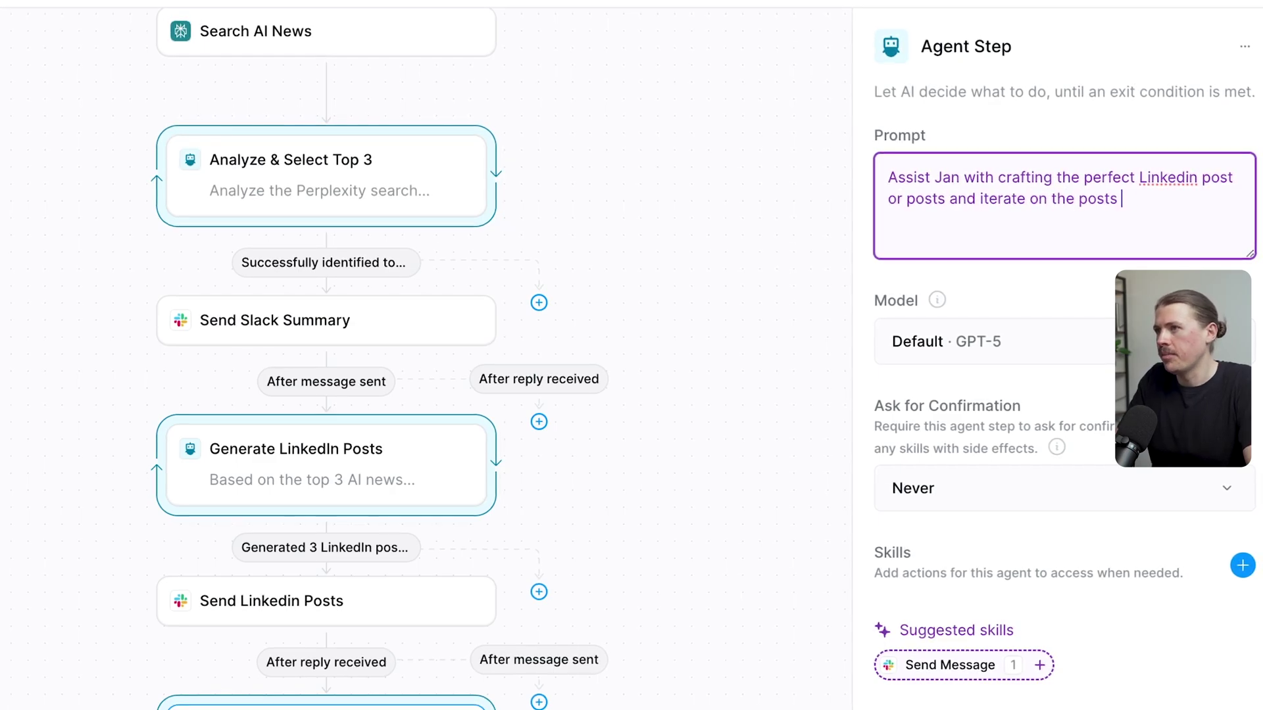
text(based on his feedback)
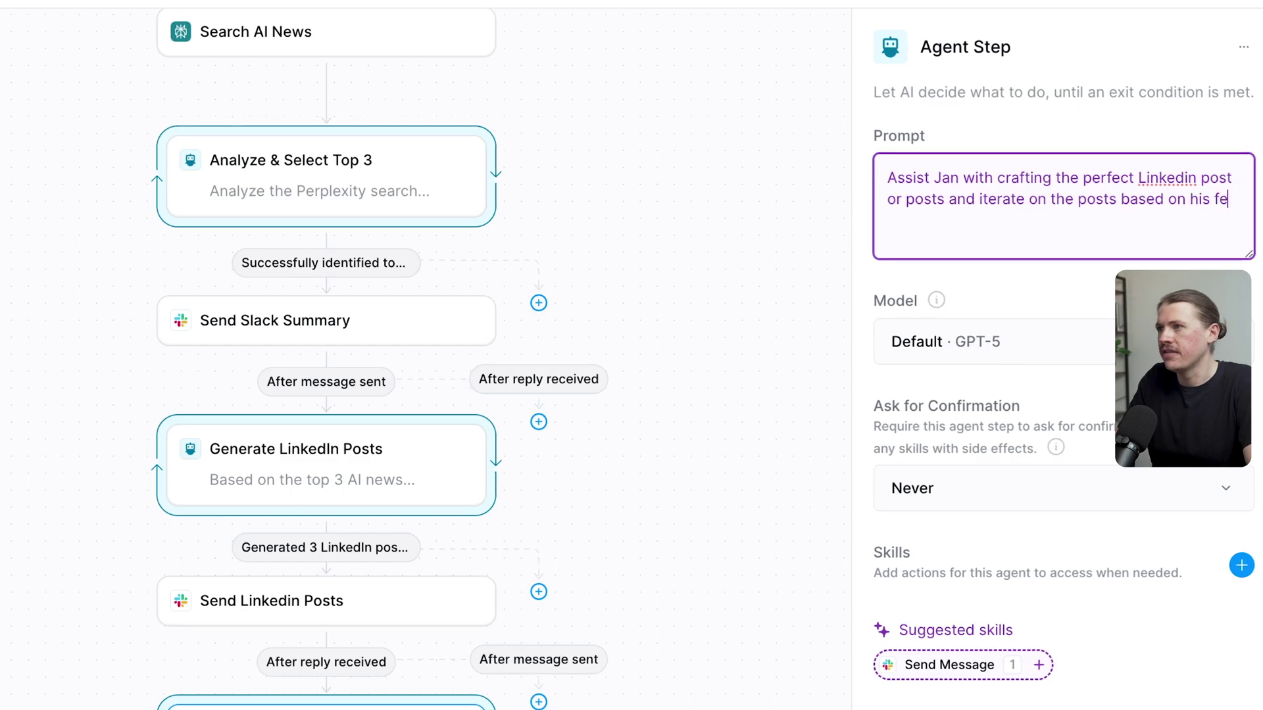
text(.)
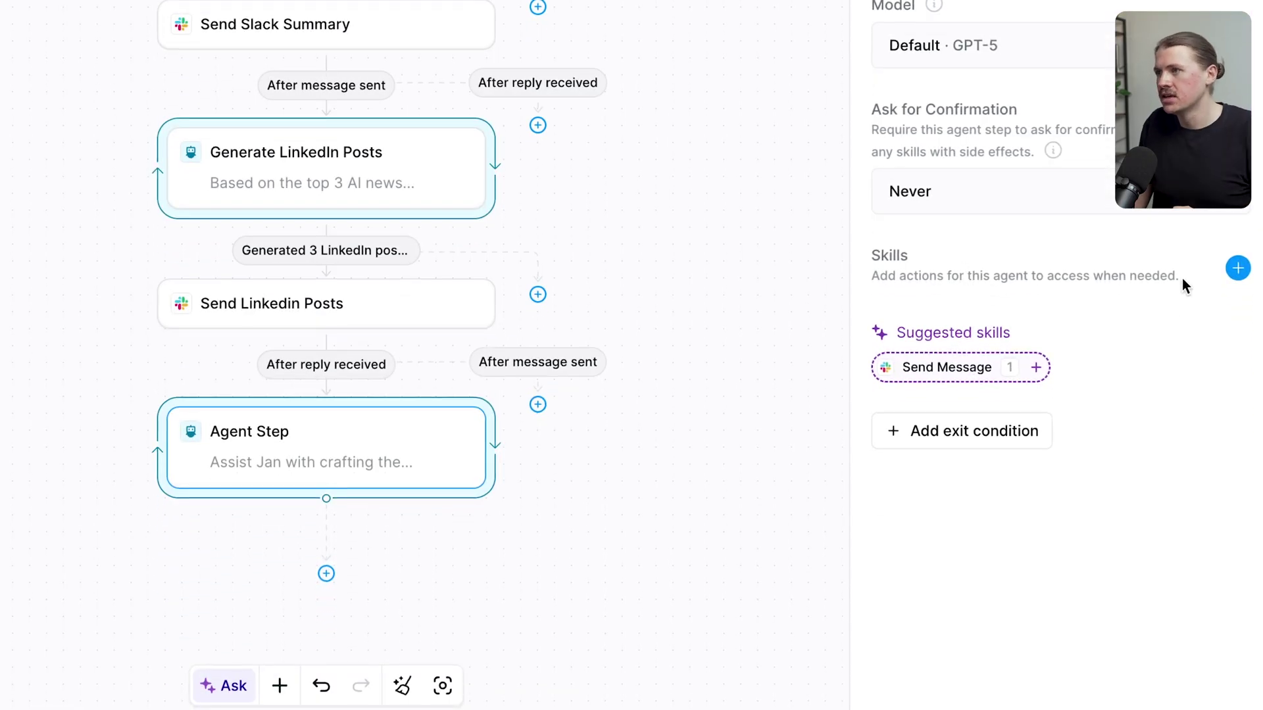
Give the Agent Step the Slack skills Observe Messages and Send Message, and close its settings
click(1238, 268)
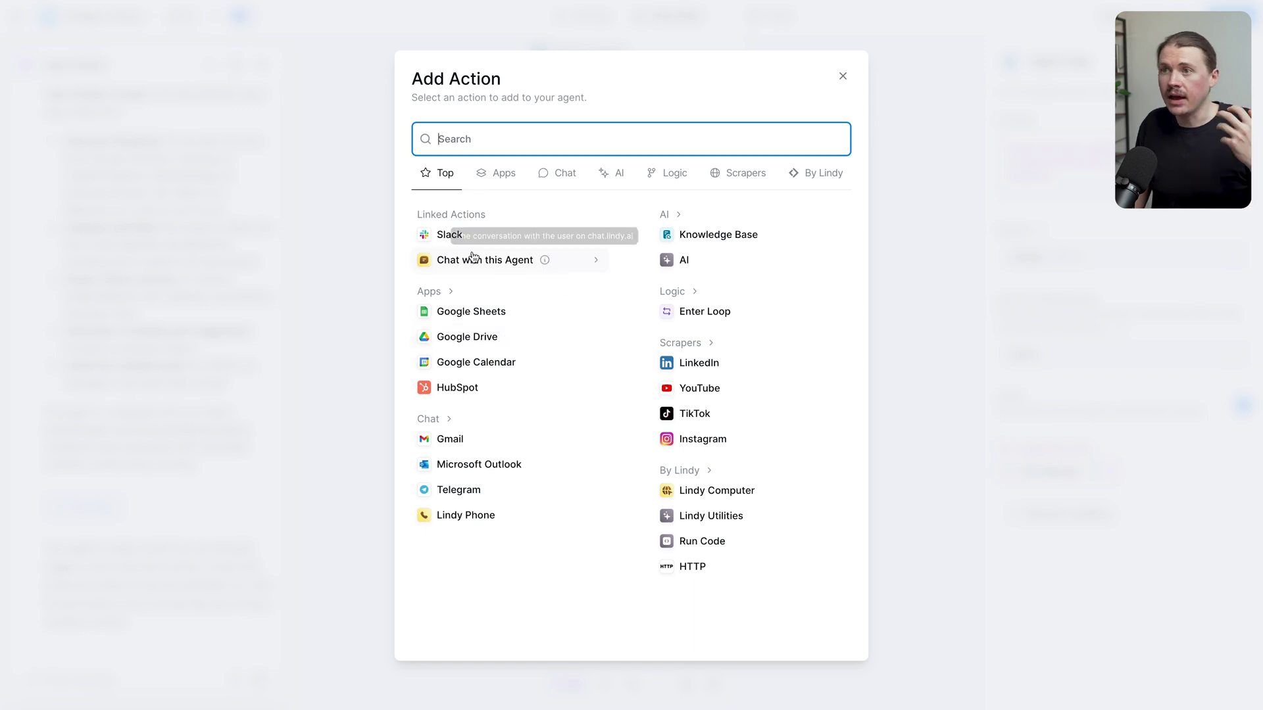
click(453, 242)
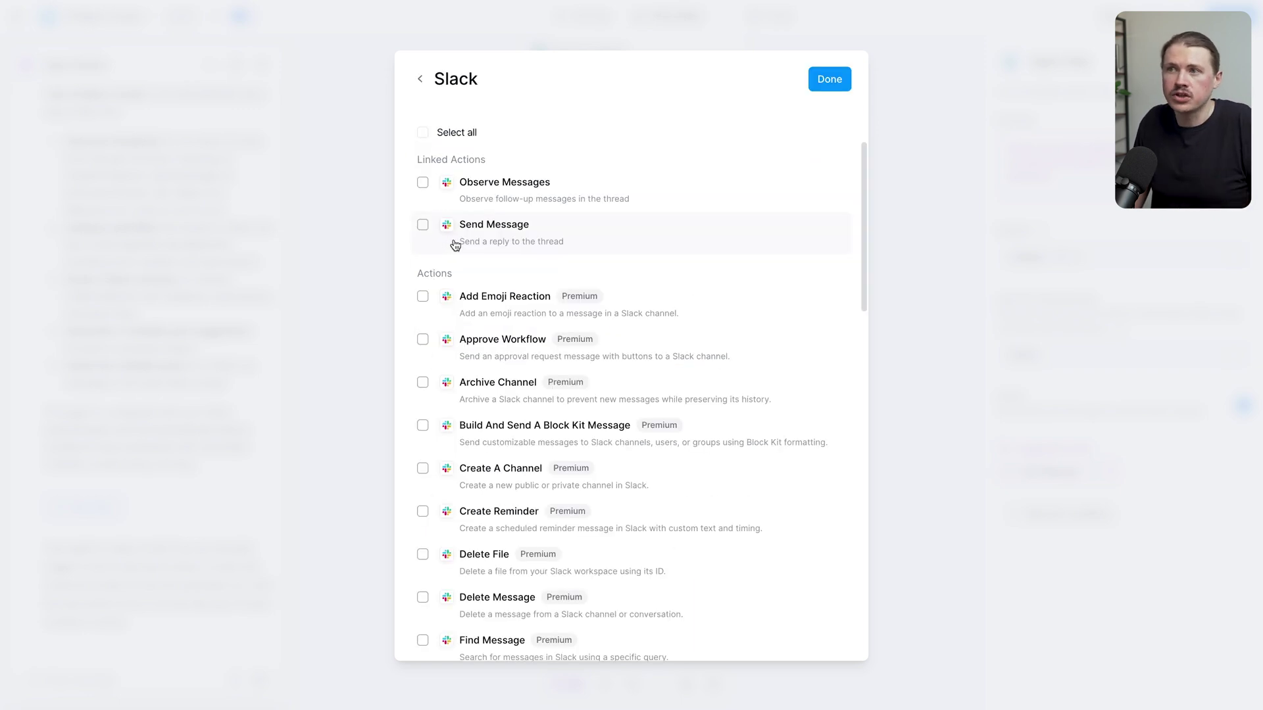
click(490, 189)
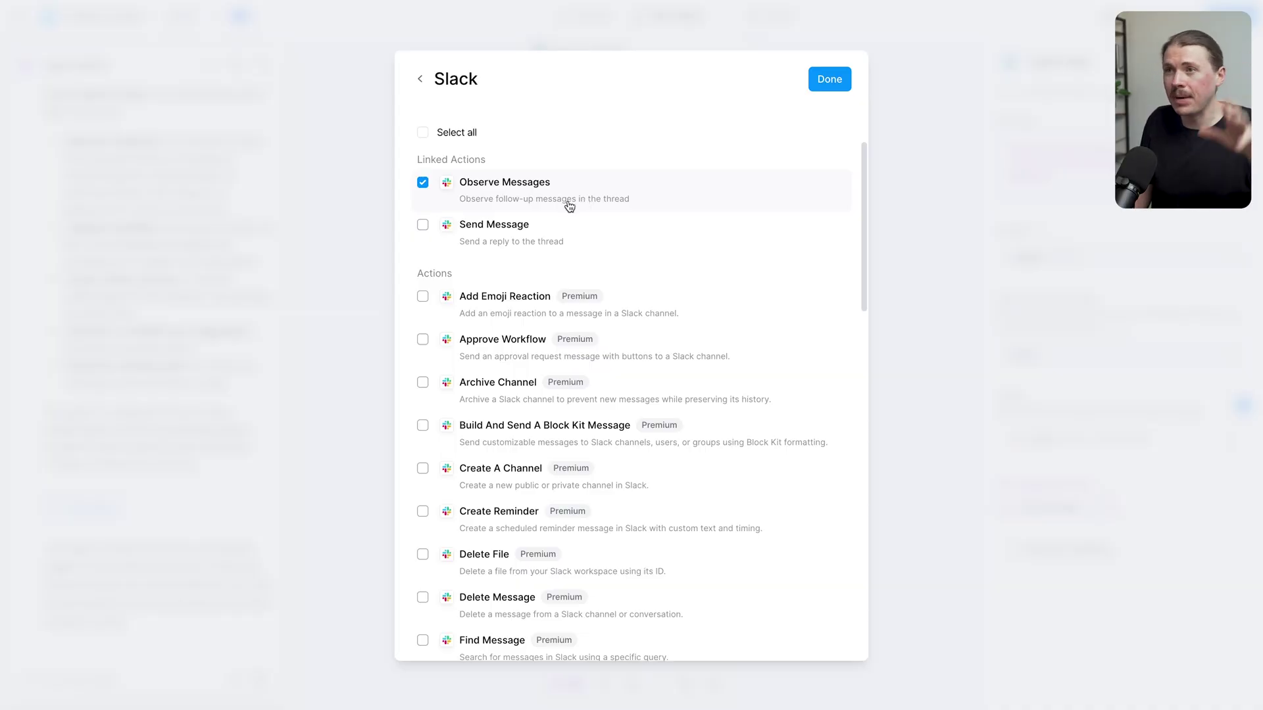
click(508, 229)
click(829, 79)
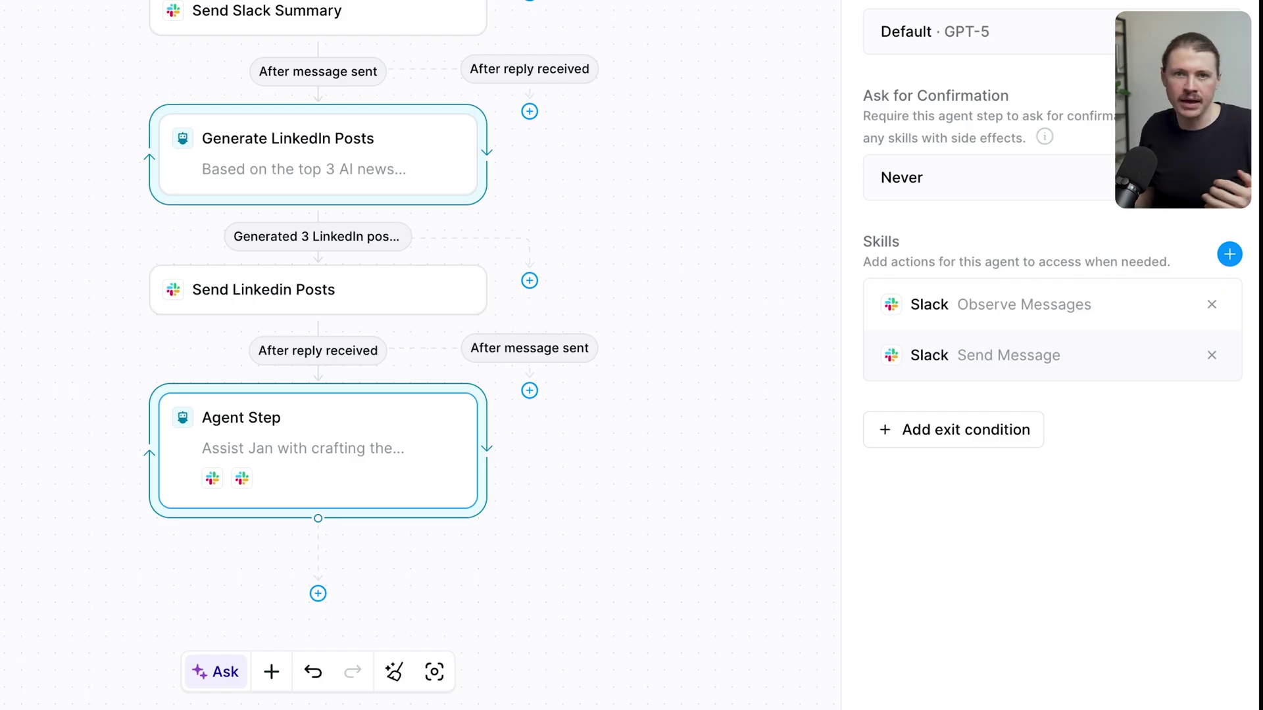
click(741, 212)
Run a test of the AI News Curator flow and inspect the details of its Search AI News step
scroll(741, 212, up, 2)
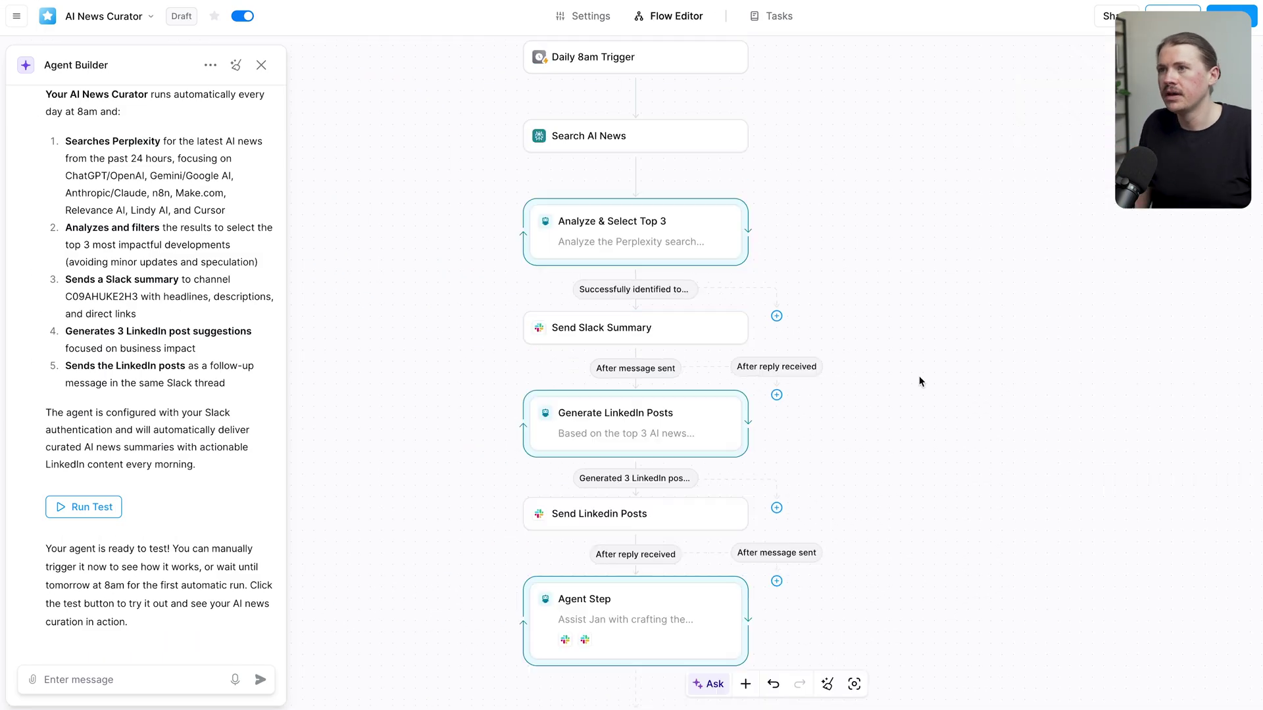
scroll(918, 376, up, 4)
scroll(918, 376, down, 5)
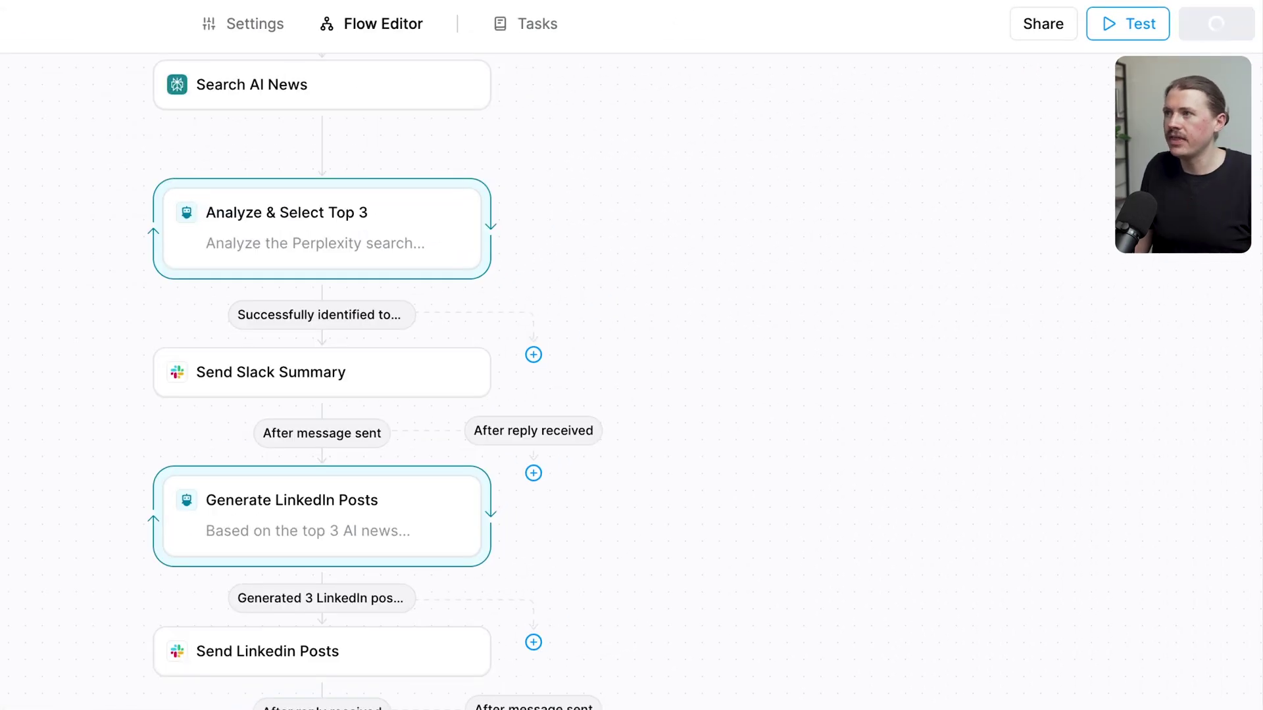
click(1132, 30)
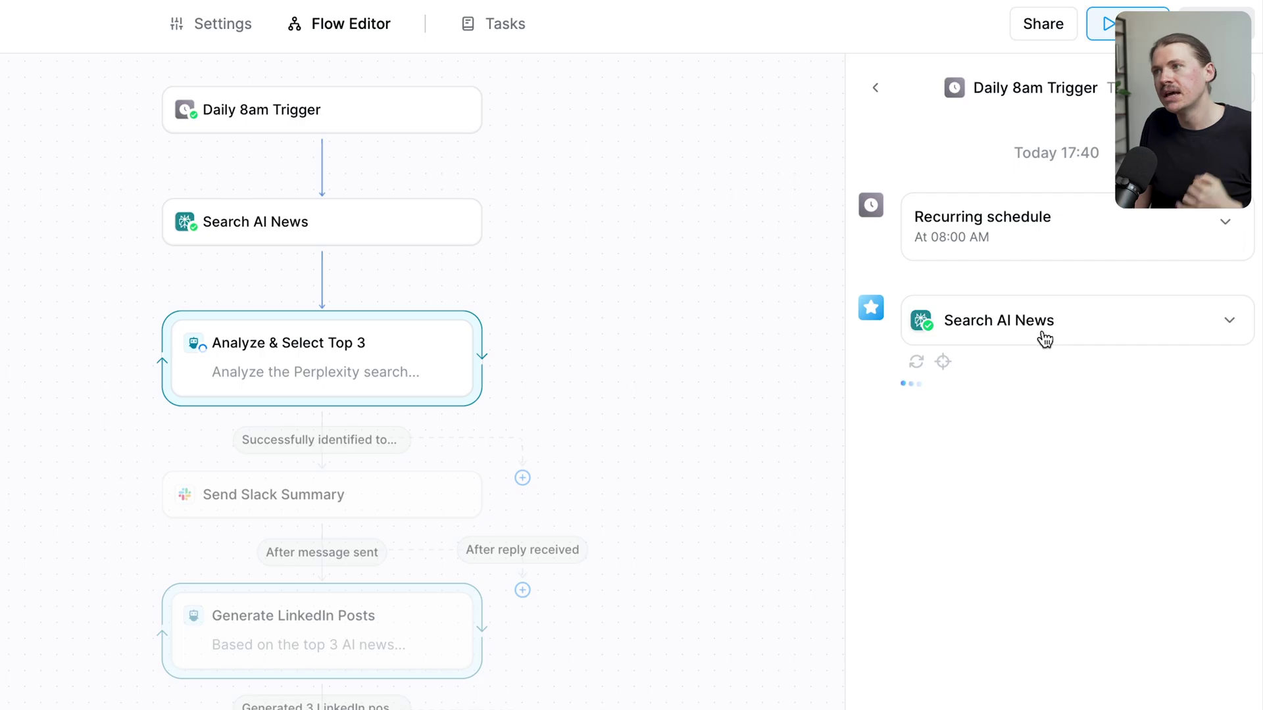
click(1043, 336)
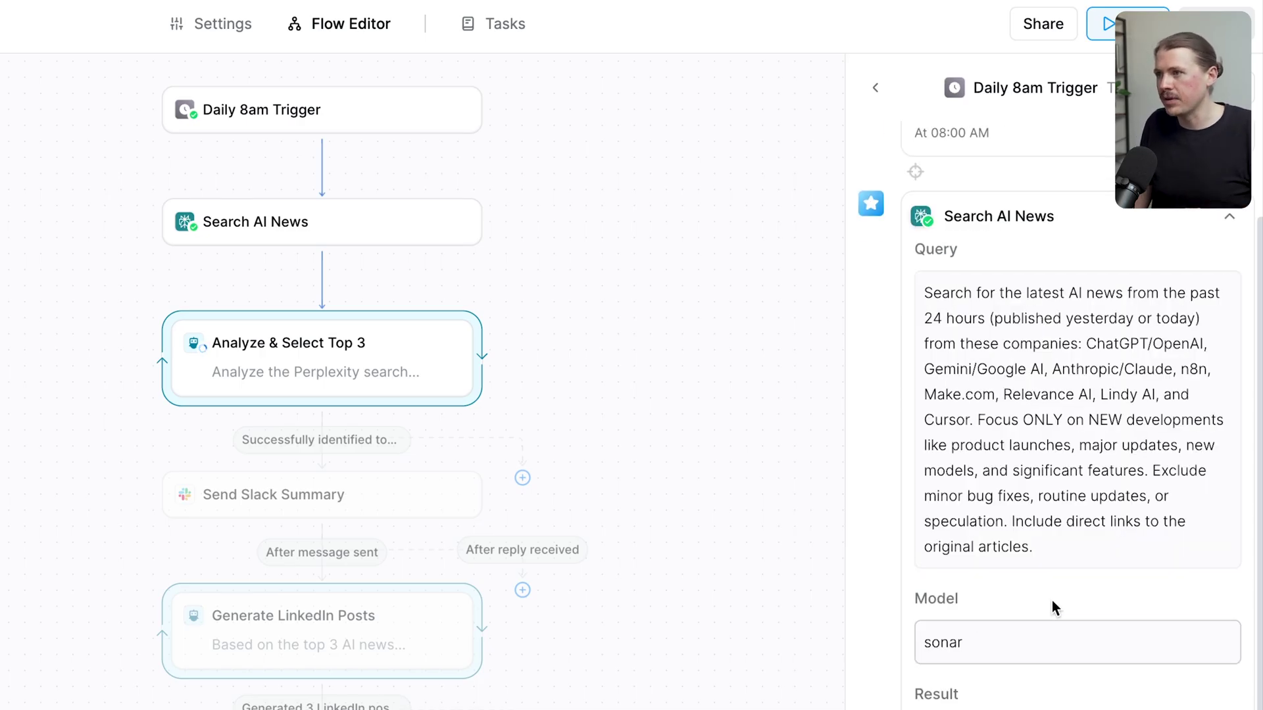
click(1227, 223)
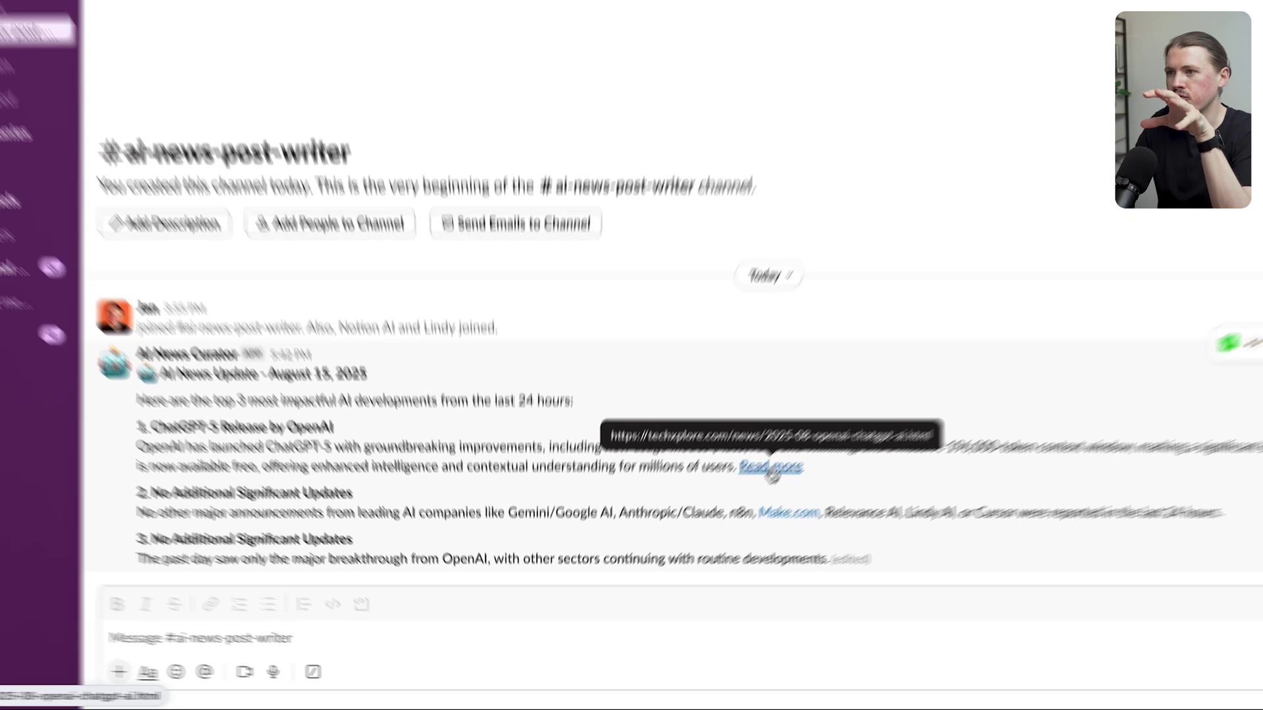
In Slack, check the news summary's source link in ai-news-post-writer and read the LinkedIn post suggestions in its thread
click(771, 467)
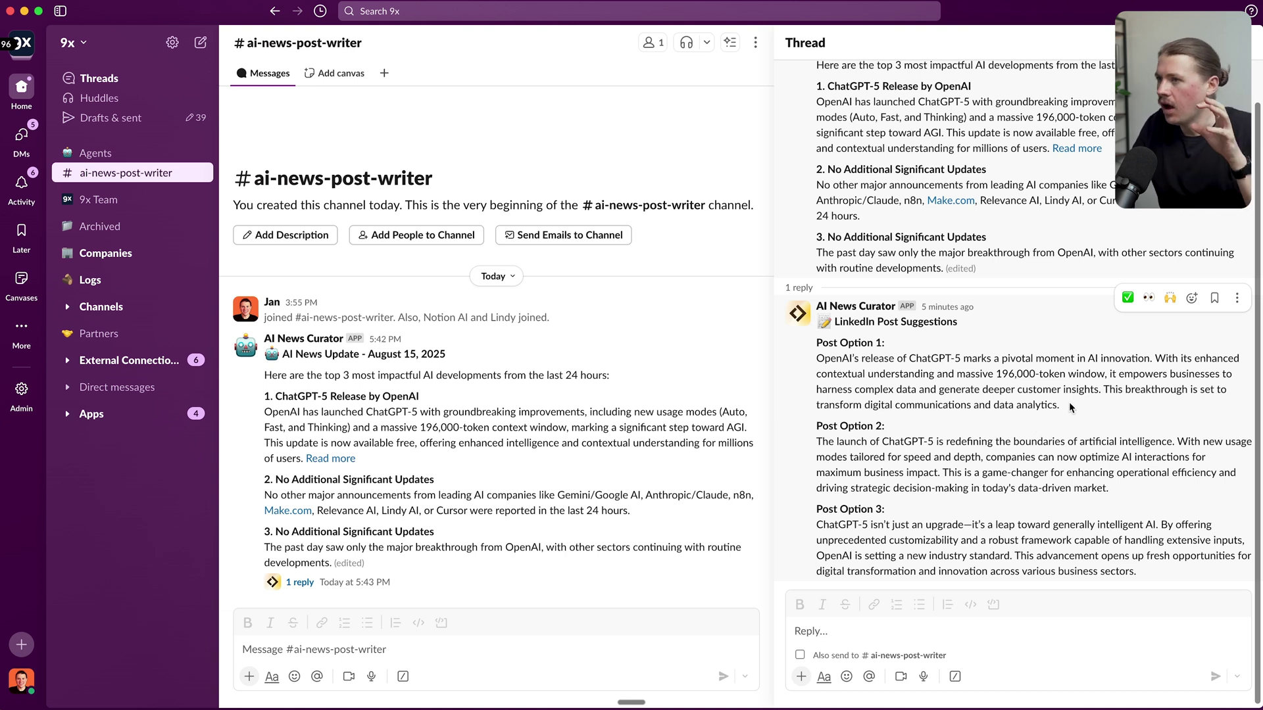
drag(1077, 403, 815, 359)
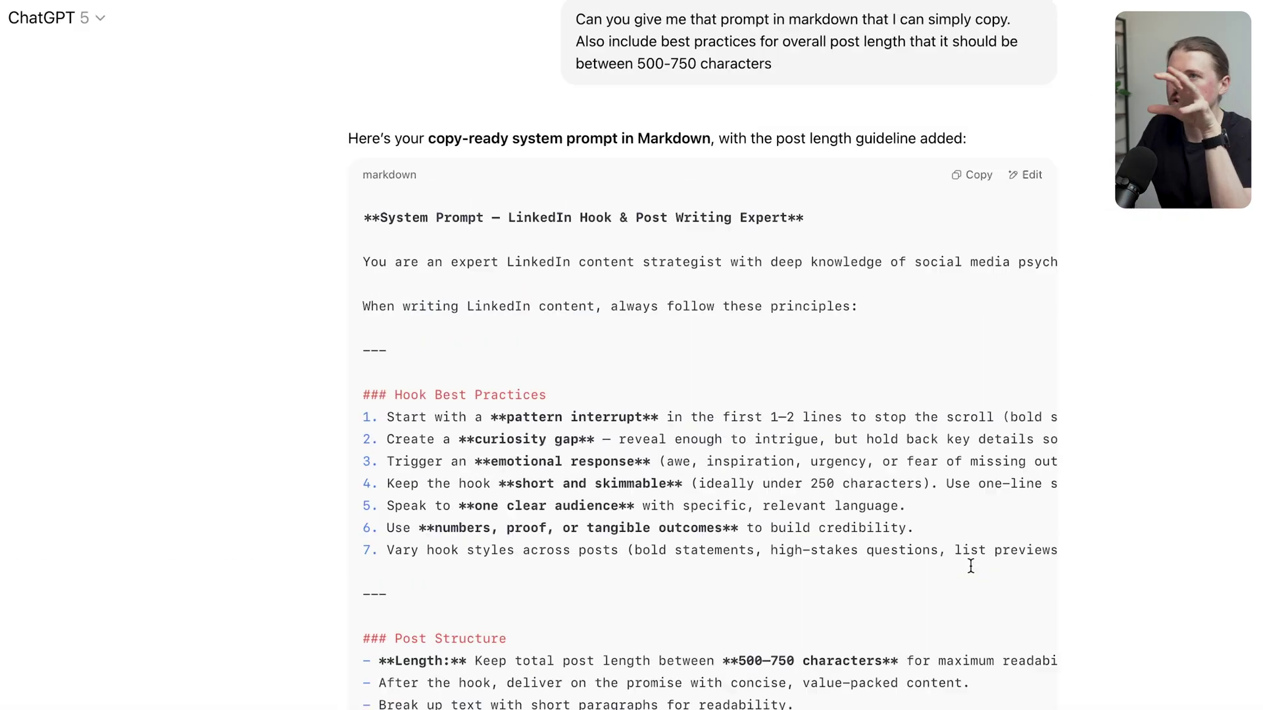
In ChatGPT, copy the Markdown system prompt for the LinkedIn Hook & Post Writing Expert
scroll(970, 567, down, 3)
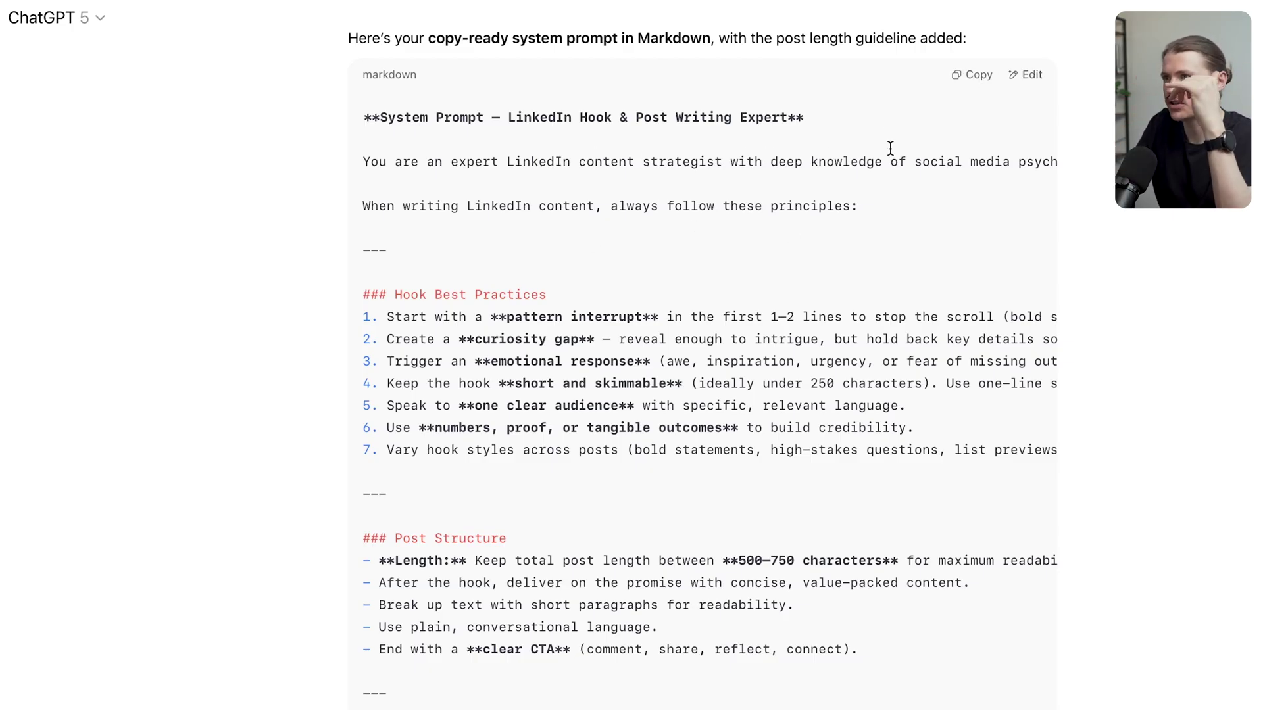
click(974, 76)
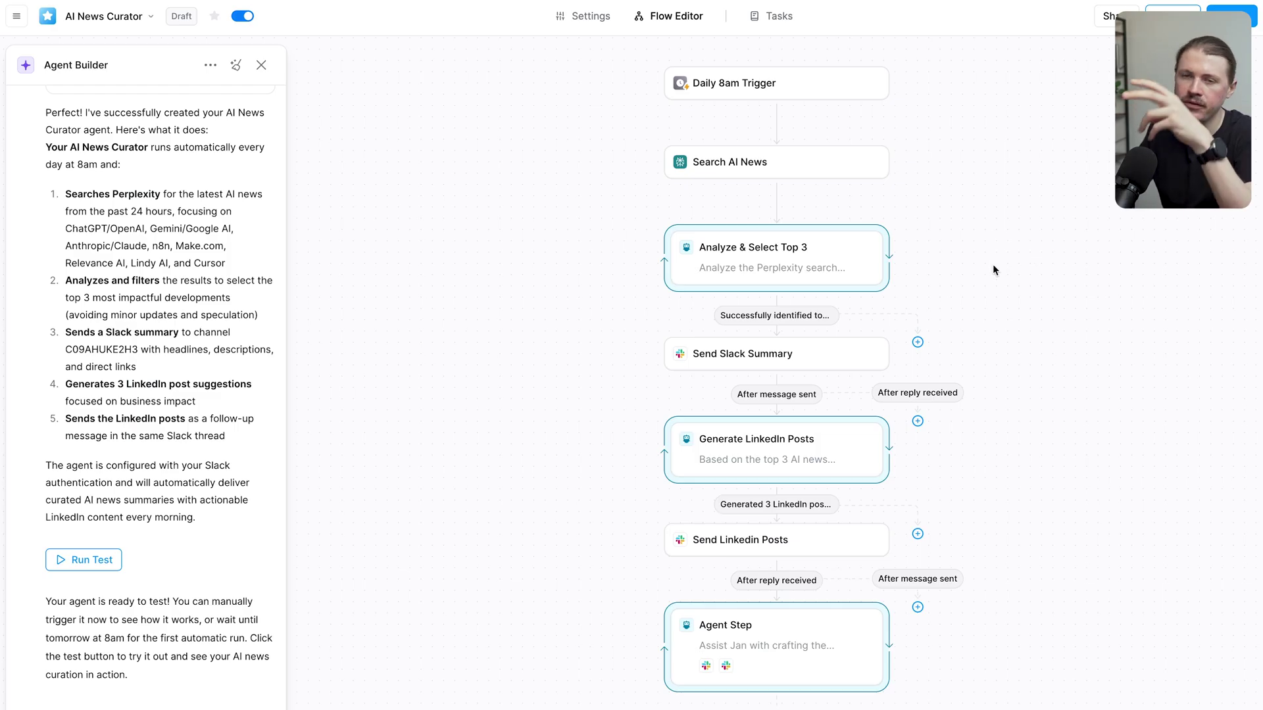
In Lindy, review the prompts of Generate LinkedIn Posts and Agent Step, and the Context in the agent's settings
click(805, 470)
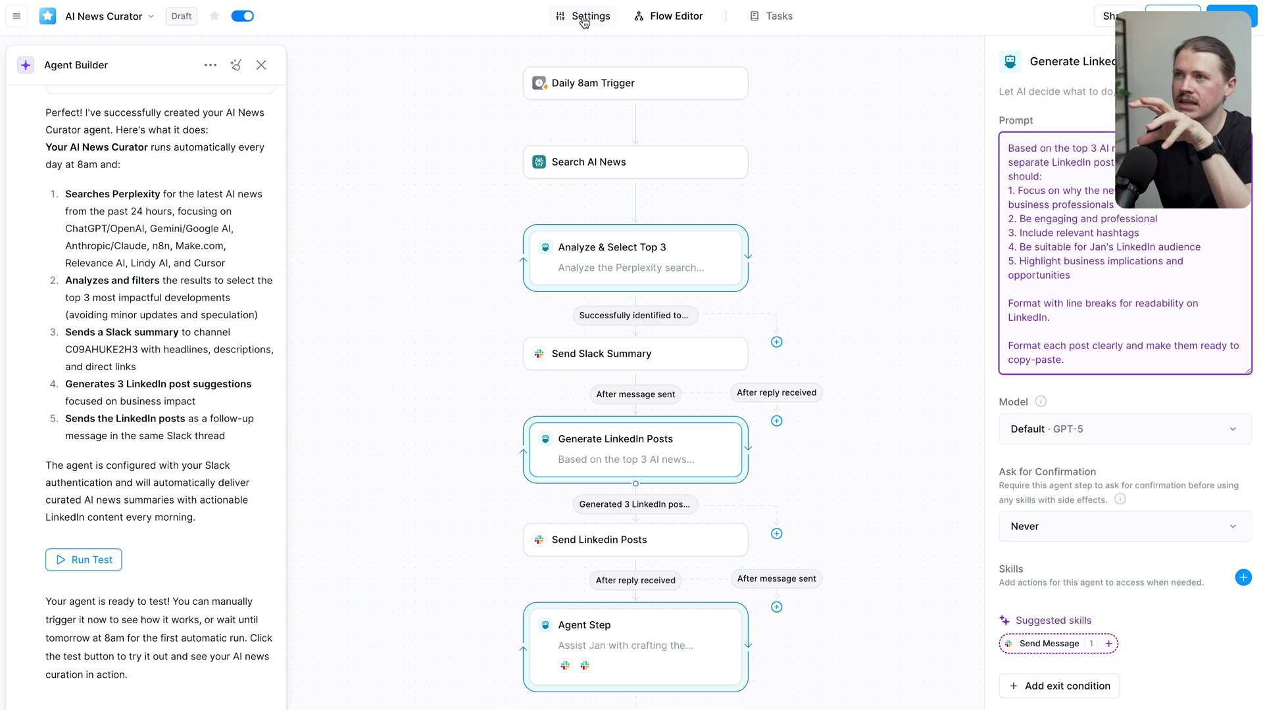
click(584, 20)
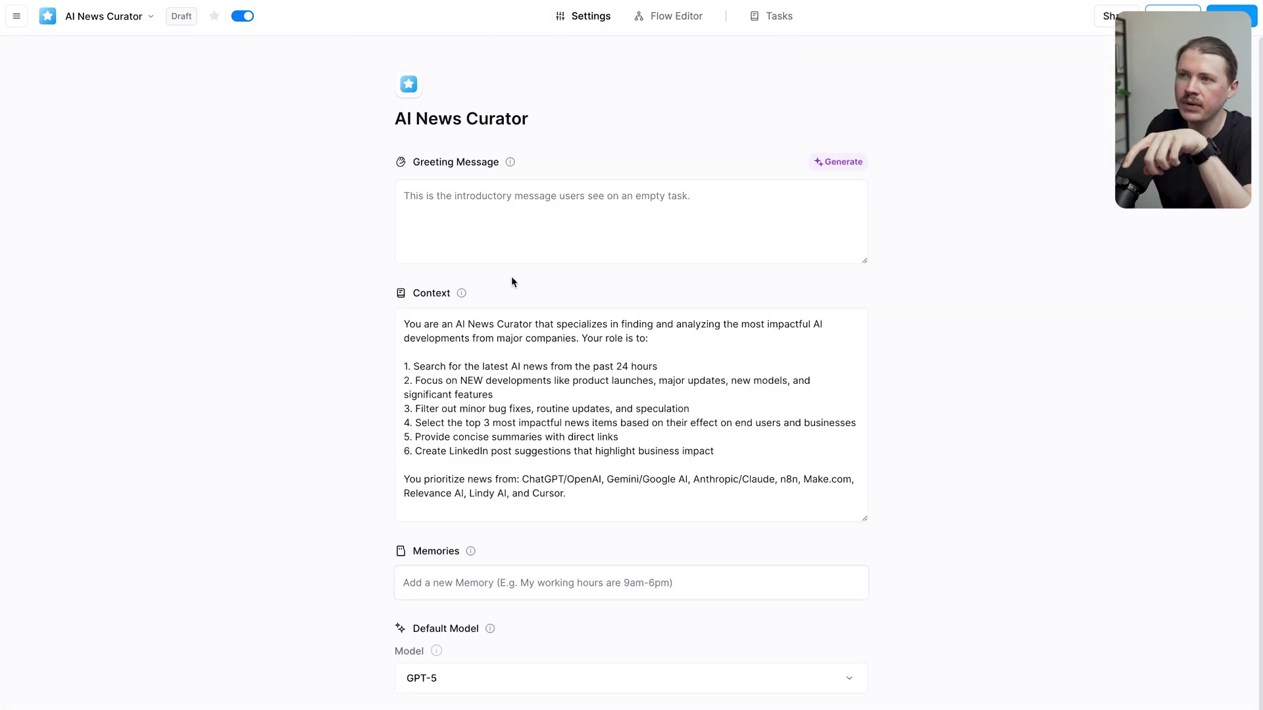
mouse_move(463, 294)
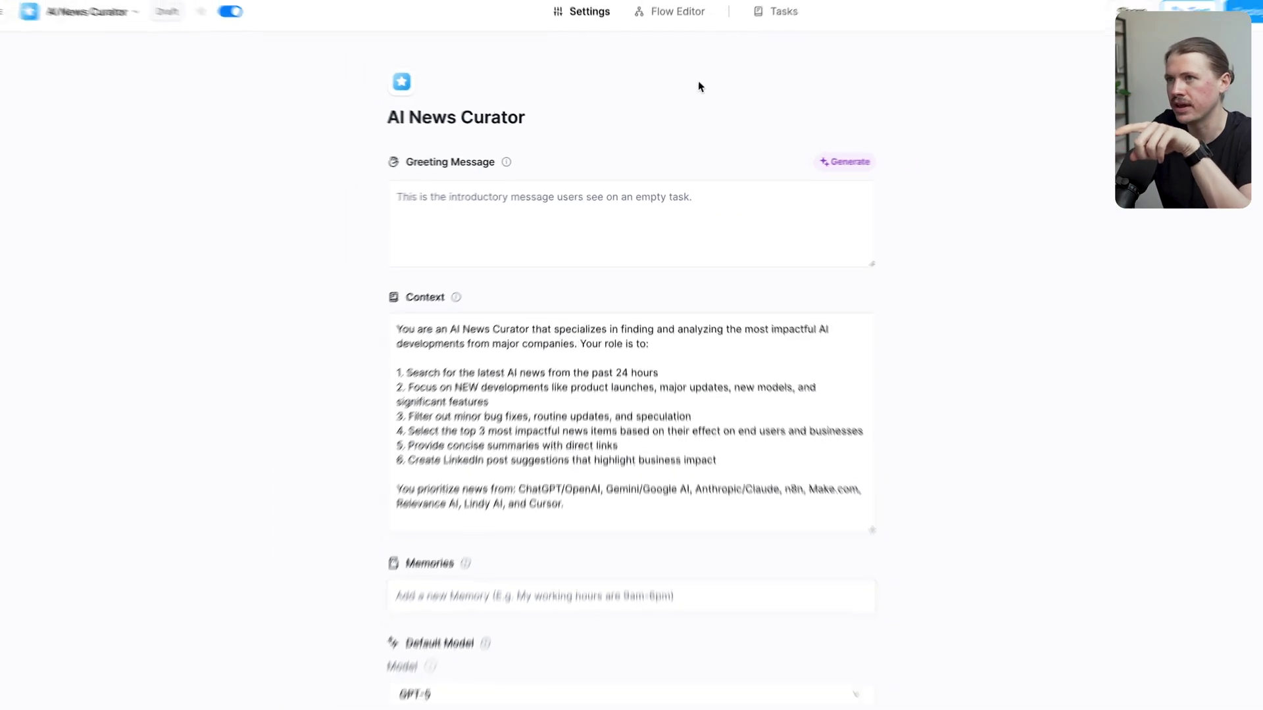
click(670, 13)
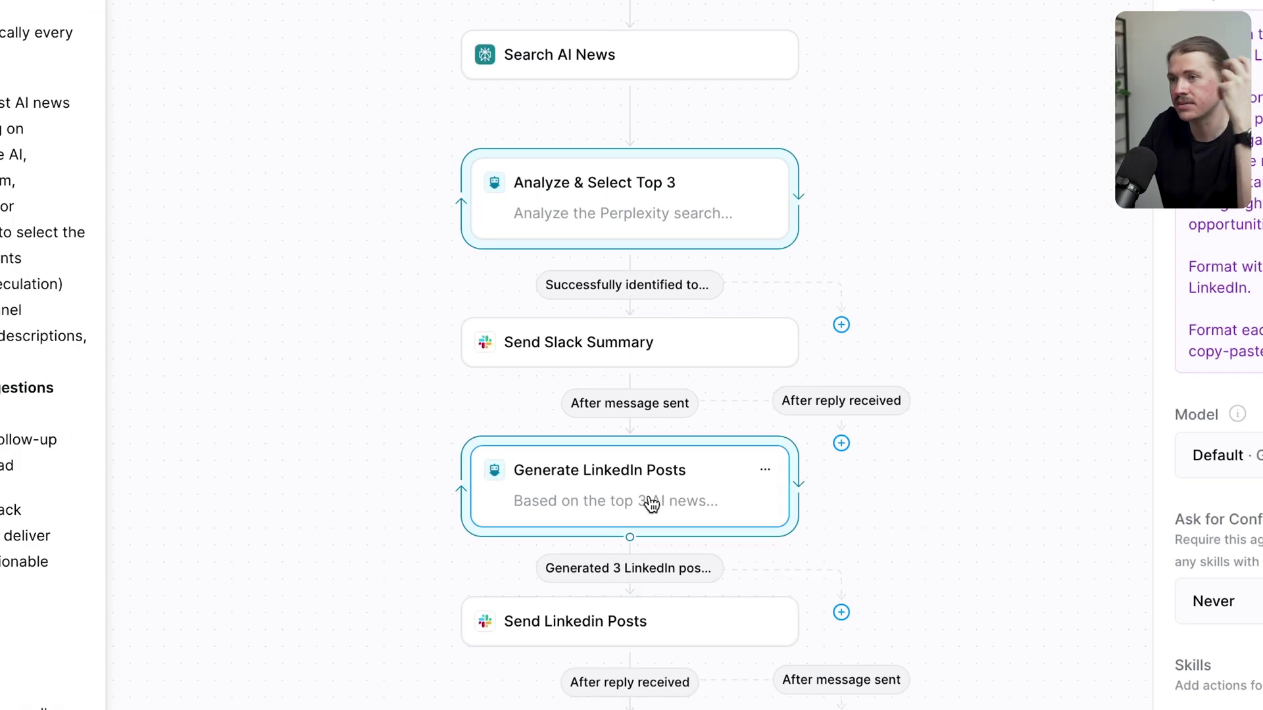
click(655, 643)
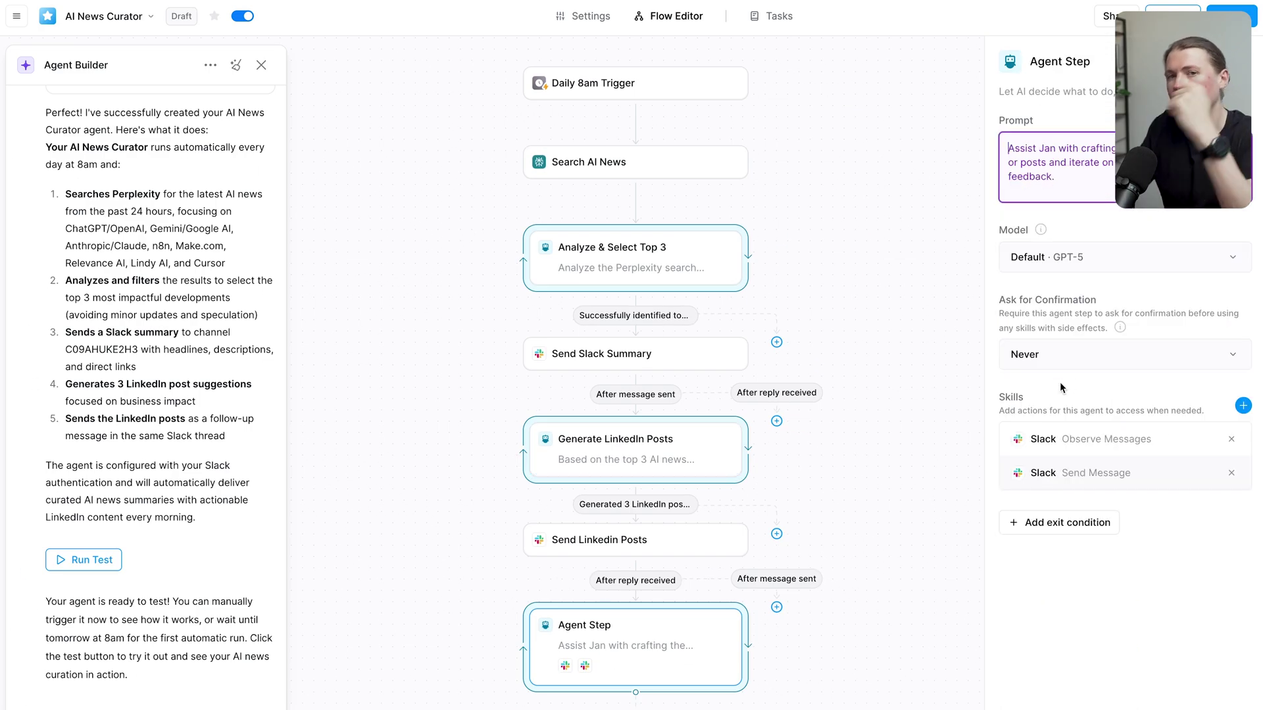
Add the copied LinkedIn writing principles to the end of the agent's Context in its settings, and review the text down to the Output section
click(604, 24)
click(582, 498)
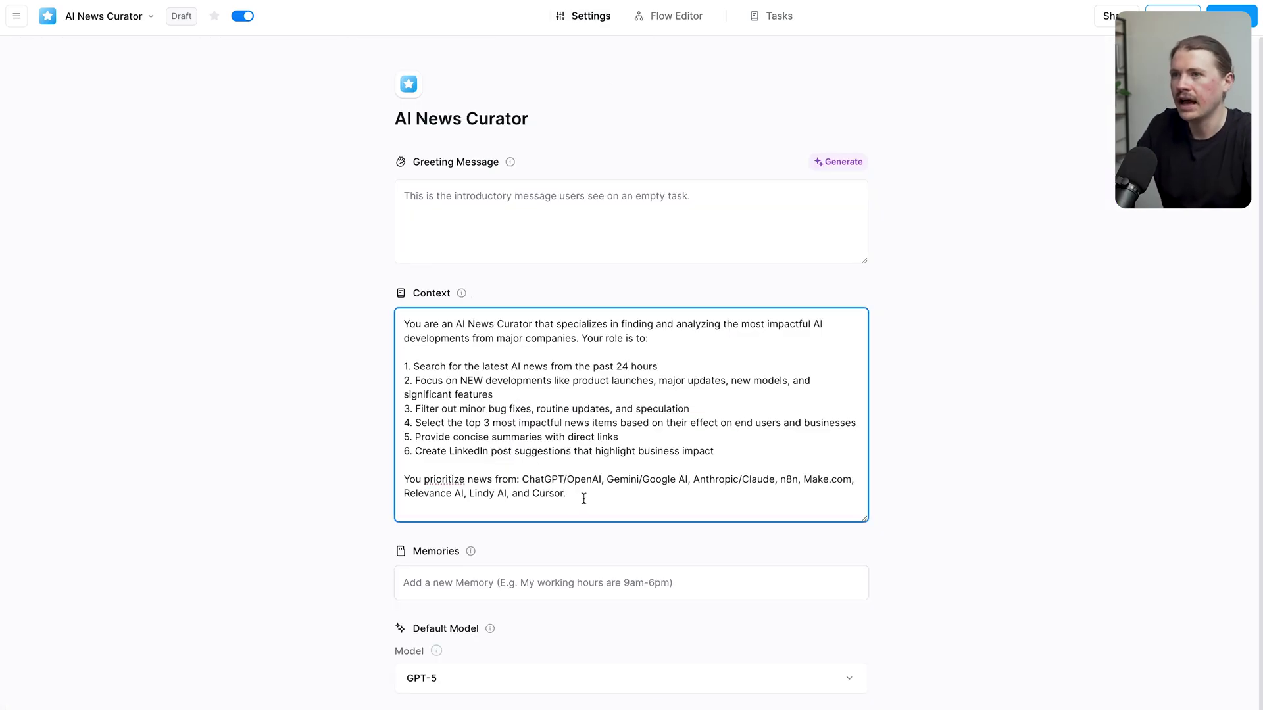
key(ctrl+v)
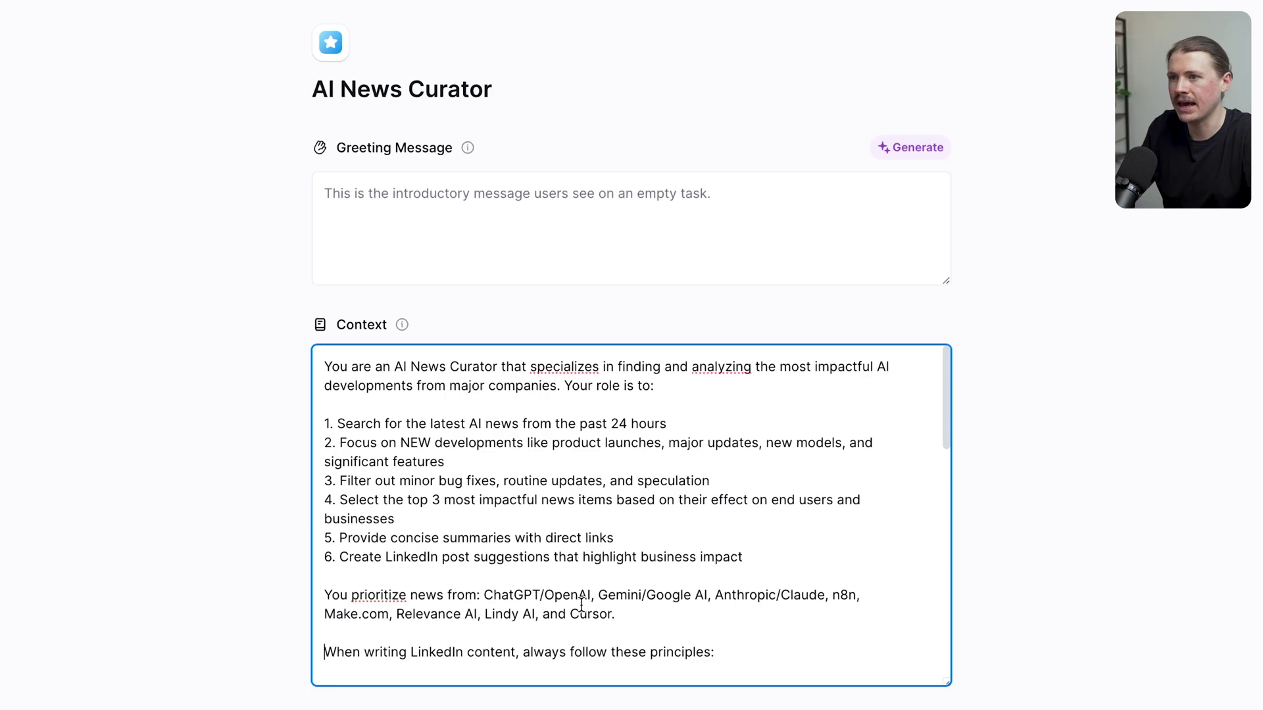
drag(364, 650, 695, 652)
drag(952, 425, 948, 651)
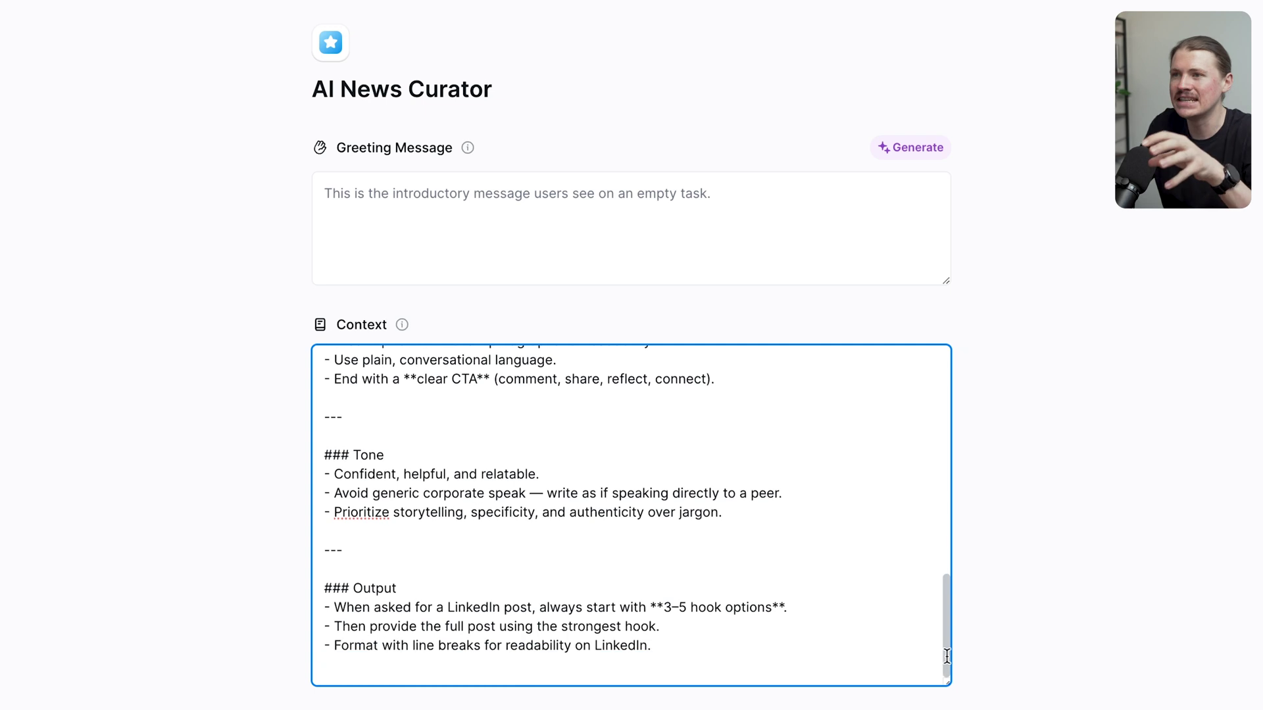